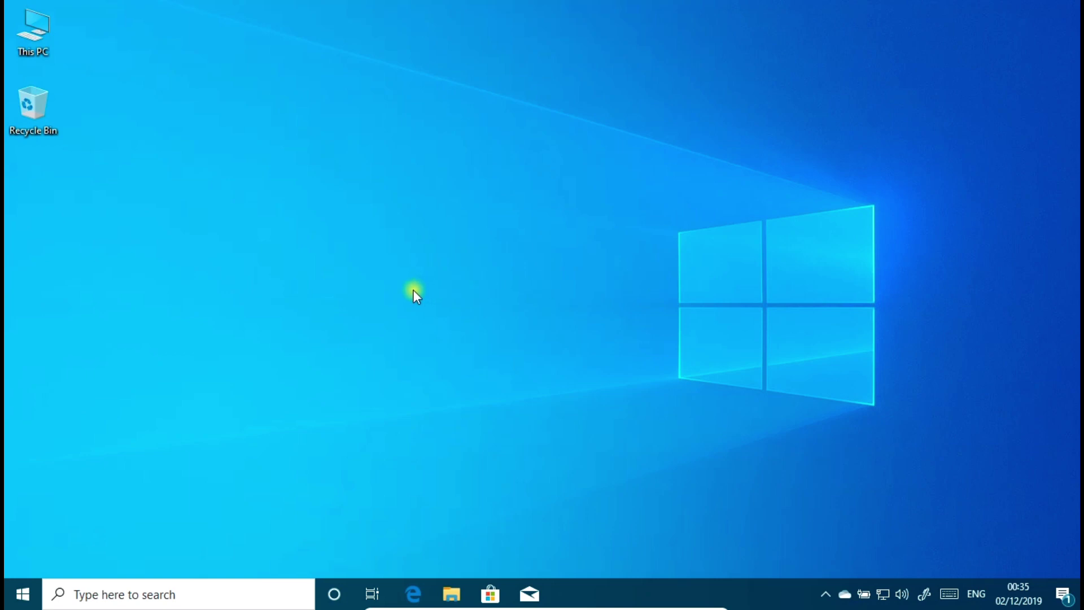
# - Refresh the desktop, then launch Word from the Start menu's app list under W
pyautogui.rightClick(250, 198)
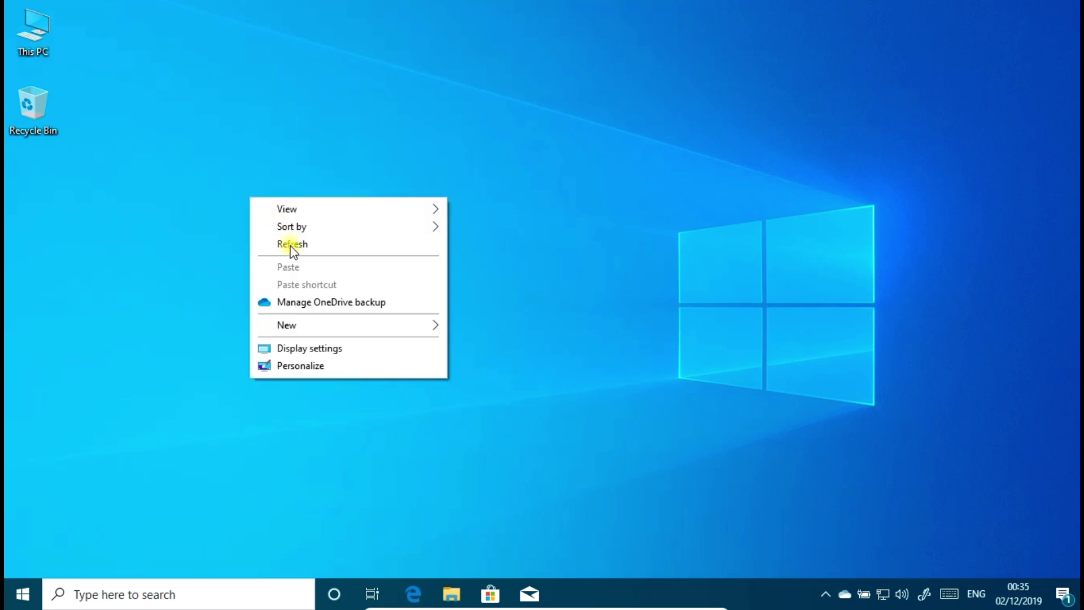
pyautogui.click(291, 245)
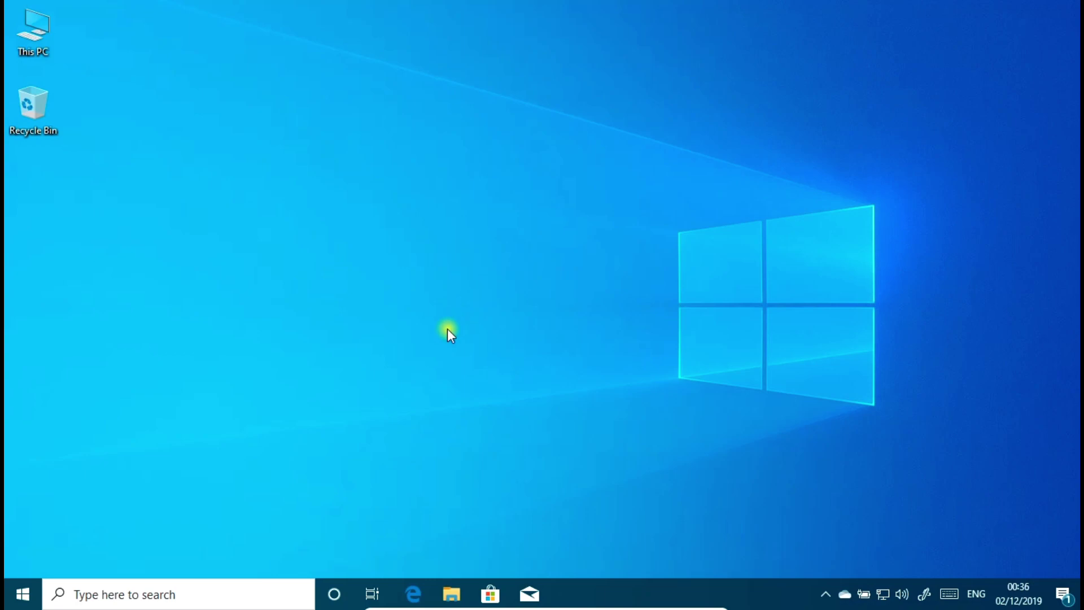
pyautogui.click(18, 597)
pyautogui.scroll(-5, 121, 395)
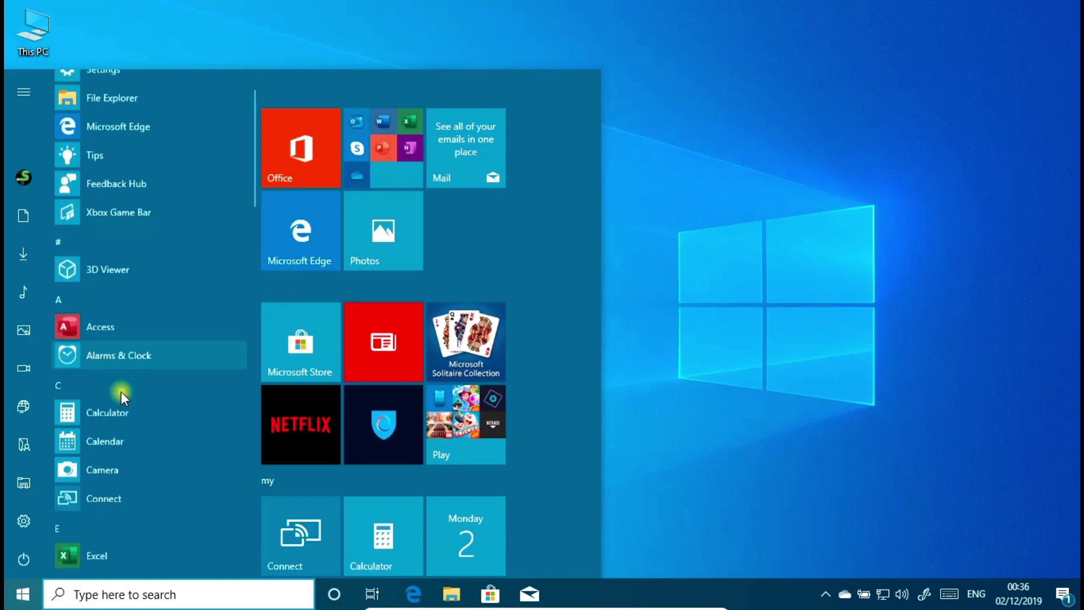
pyautogui.scroll(-5, 122, 395)
pyautogui.scroll(-5, 123, 395)
pyautogui.scroll(-5, 123, 395)
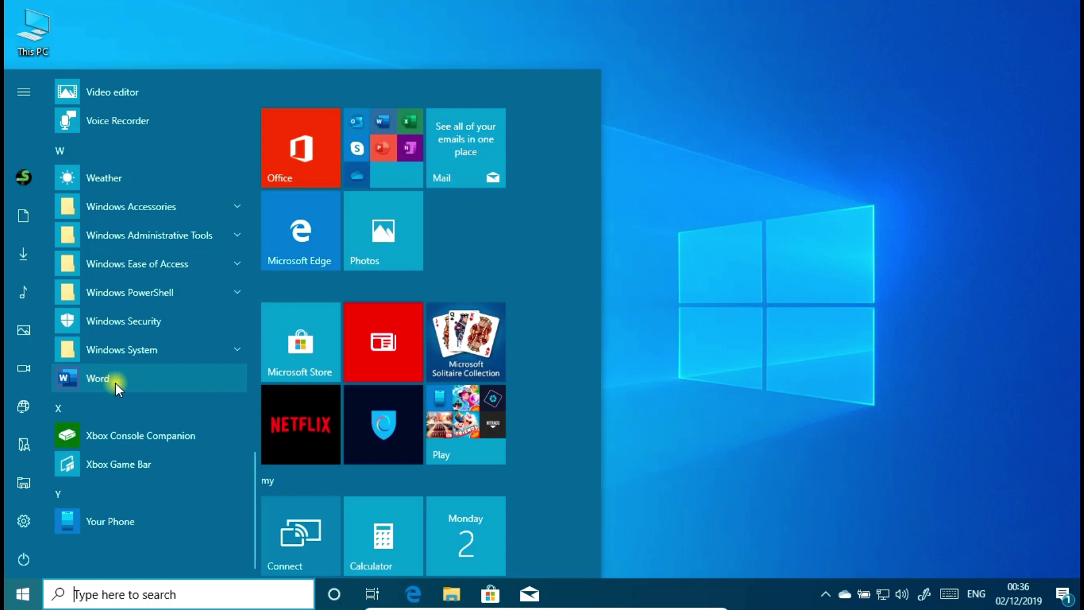
pyautogui.click(109, 373)
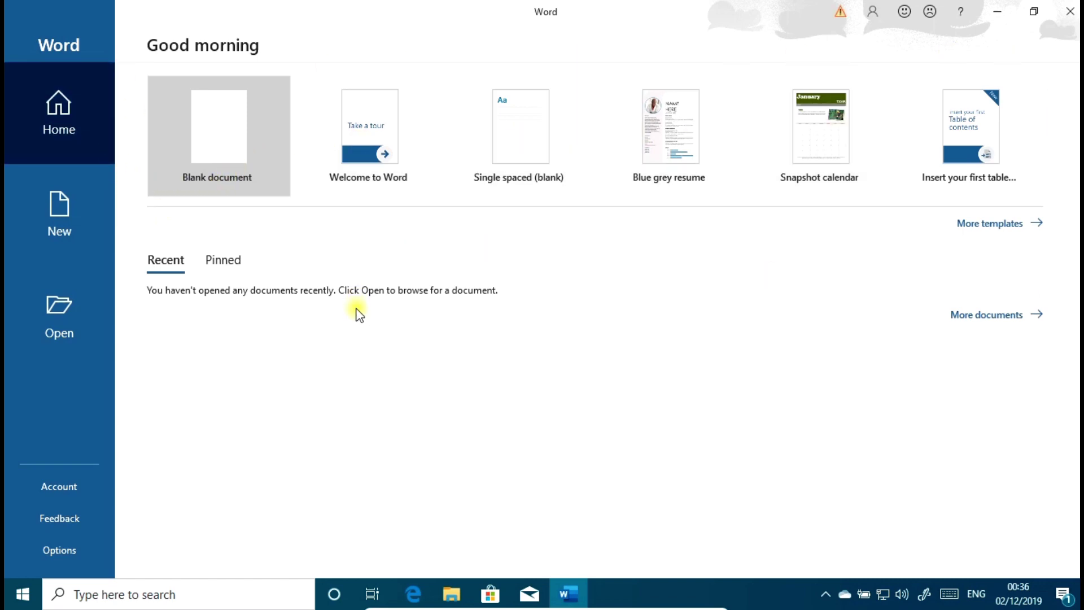
# - Close Word, reopen it from a taskbar search for 'word', then close it again
pyautogui.click(1071, 22)
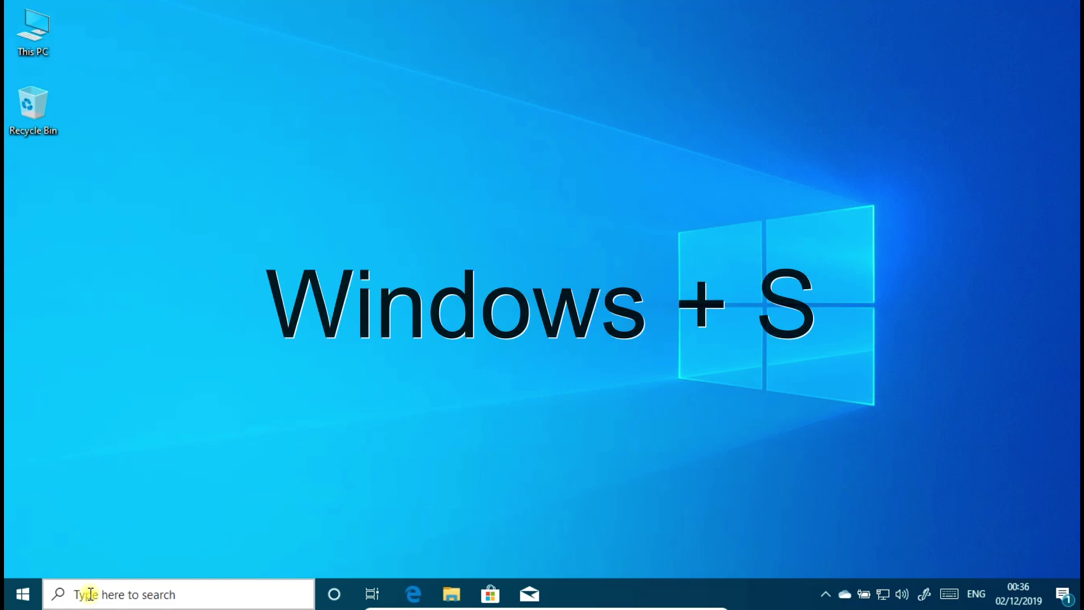
pyautogui.click(90, 594)
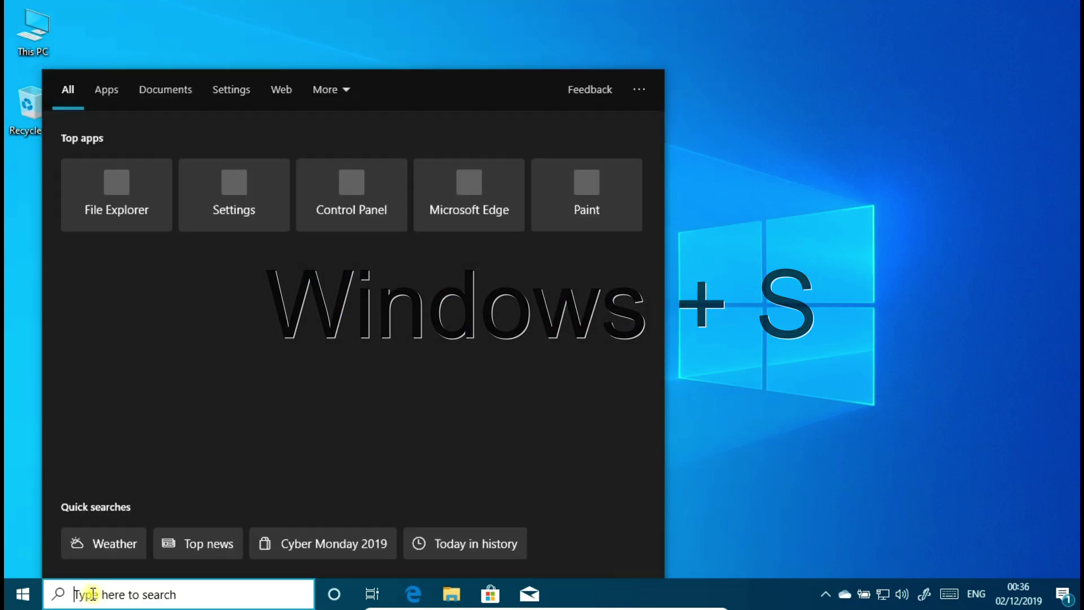
pyautogui.write('wo')
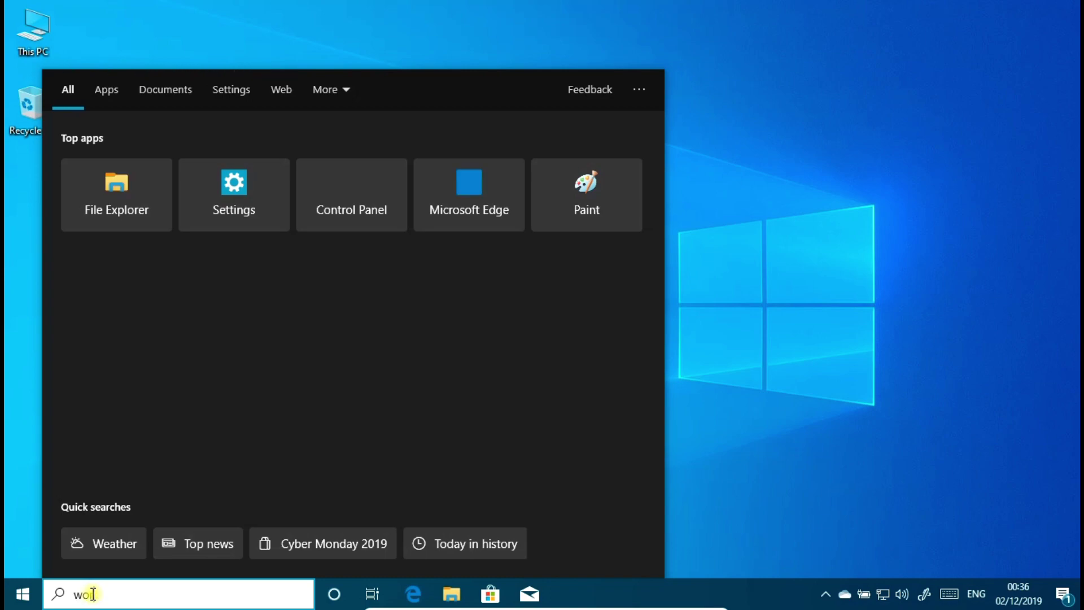
pyautogui.write('rd')
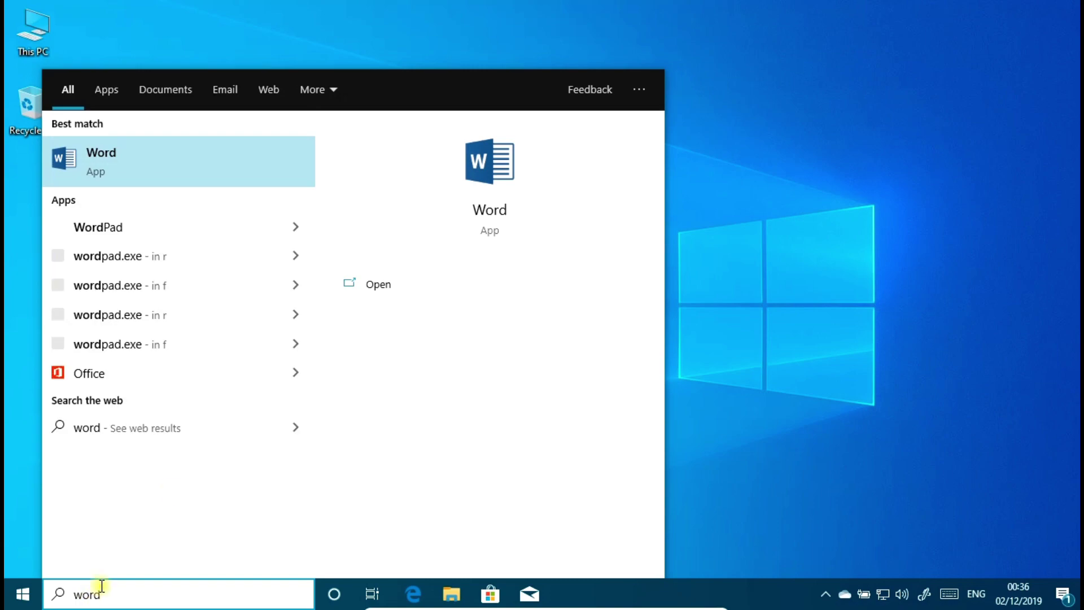
pyautogui.click(164, 163)
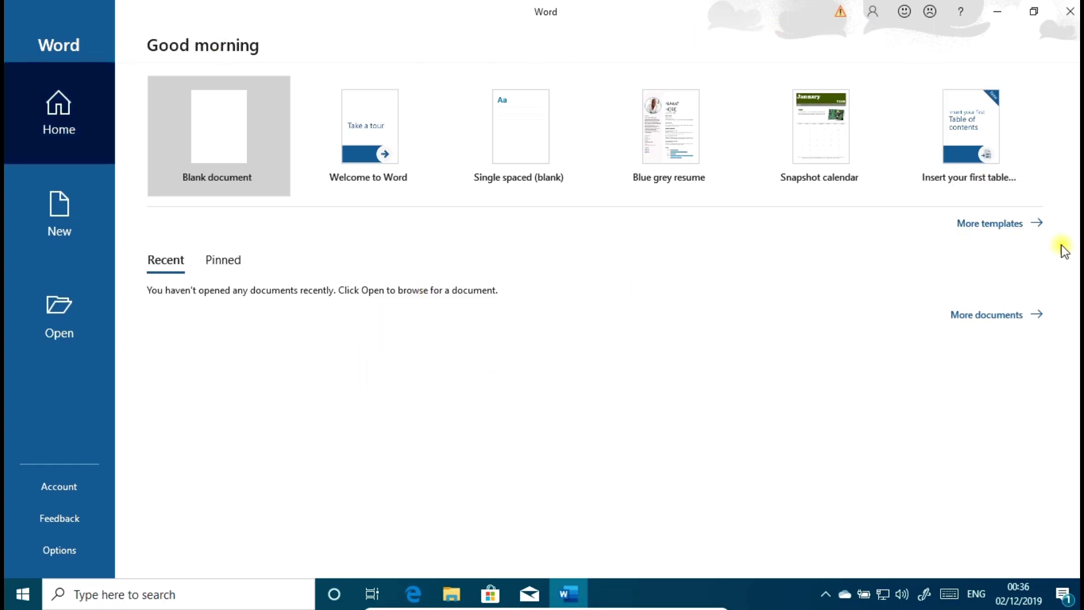
pyautogui.click(1069, 11)
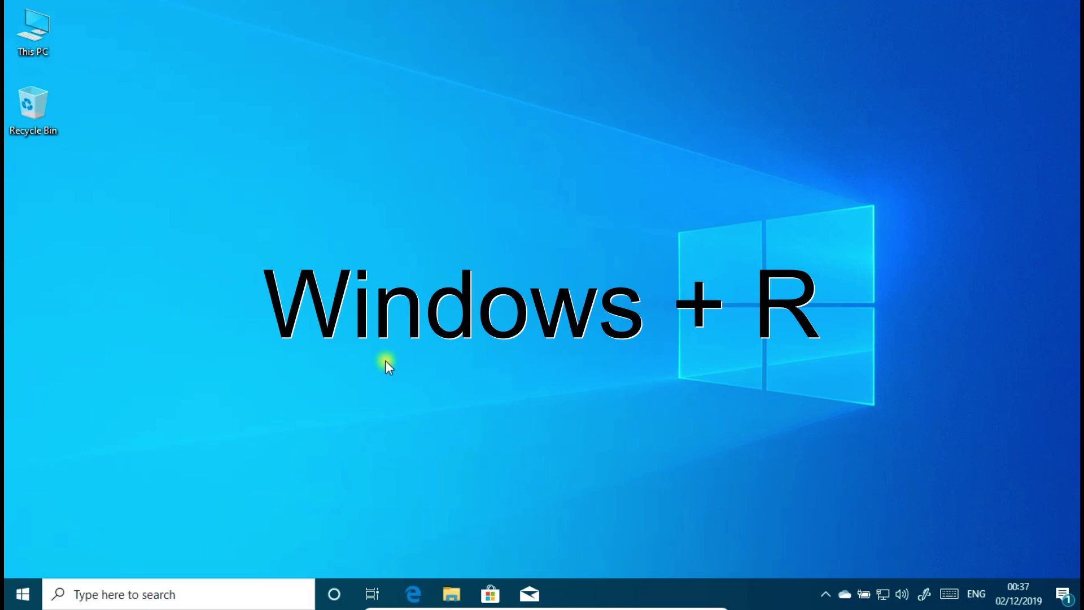
# - Launch Word again by running the winword command from the Run dialog
pyautogui.press('super+r')
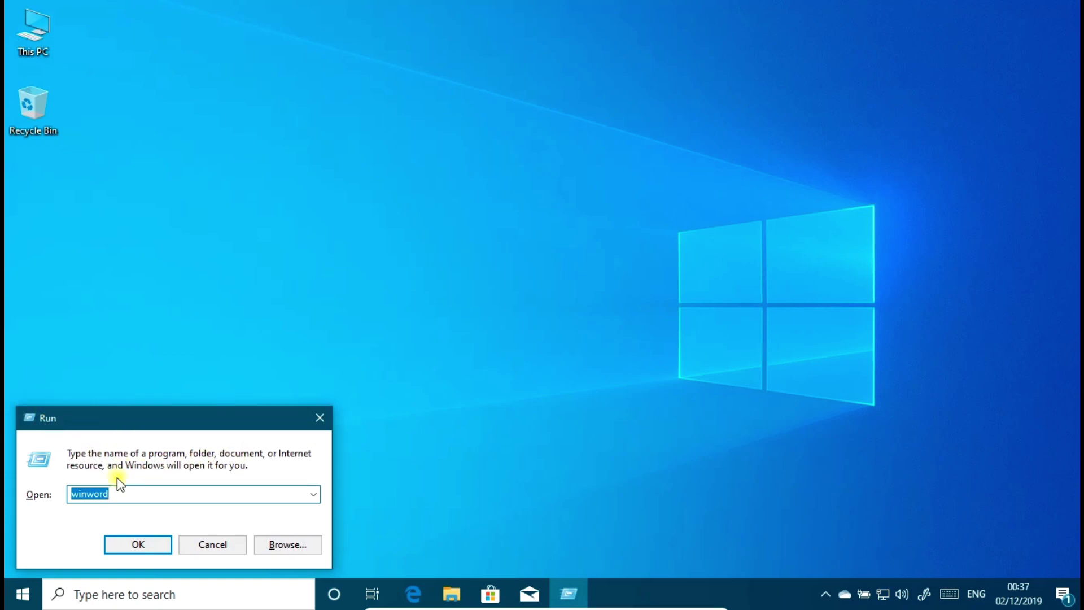
pyautogui.click(135, 491)
pyautogui.click(137, 543)
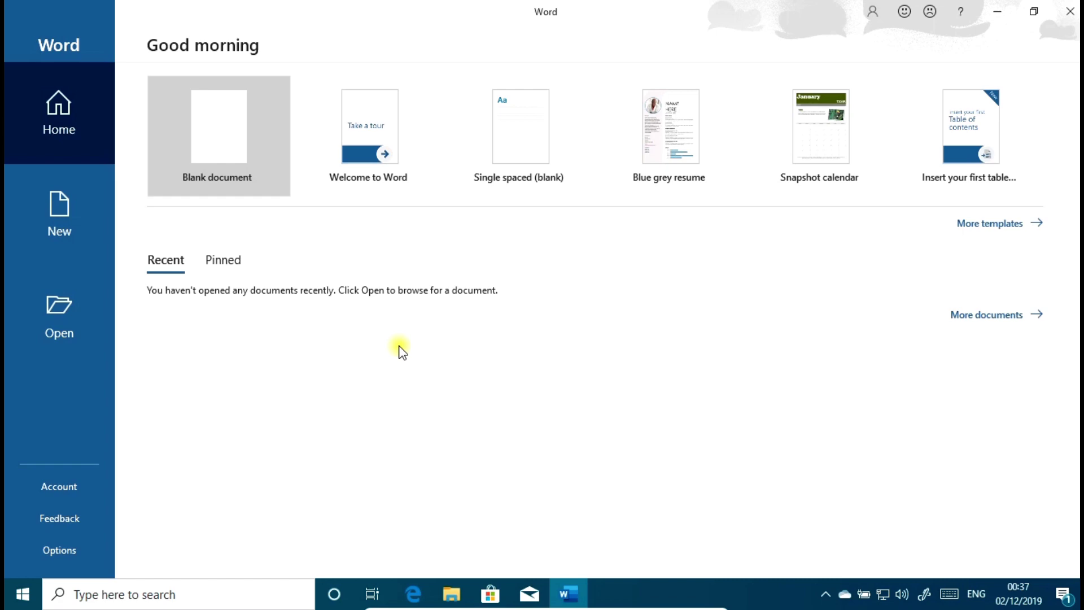
# - Visit the Home, New and Open pages of Word's start screen, ending on Home
pyautogui.click(61, 121)
pyautogui.click(63, 223)
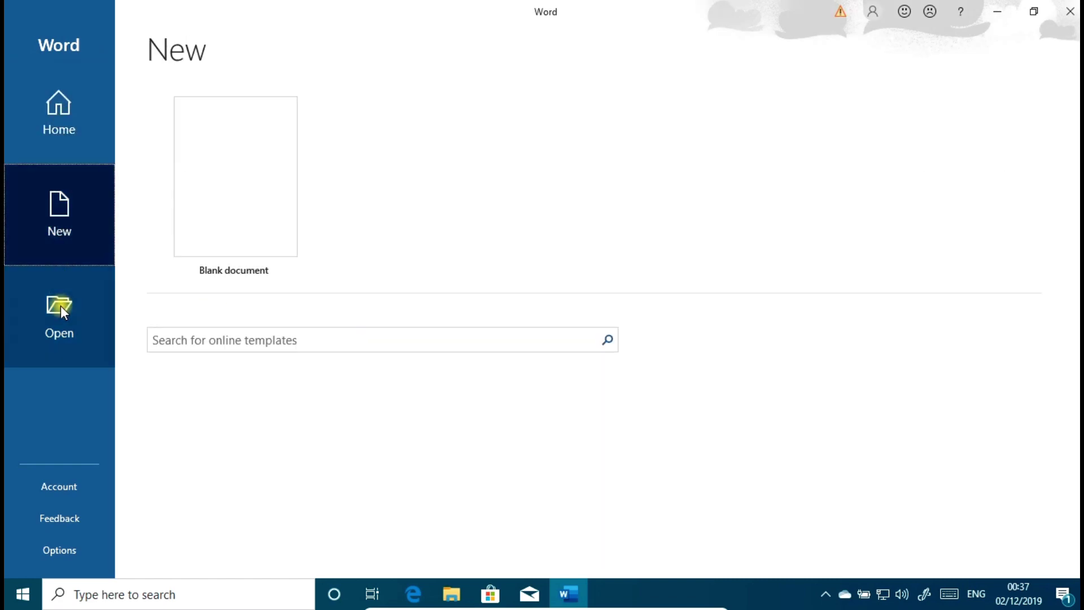
pyautogui.click(59, 310)
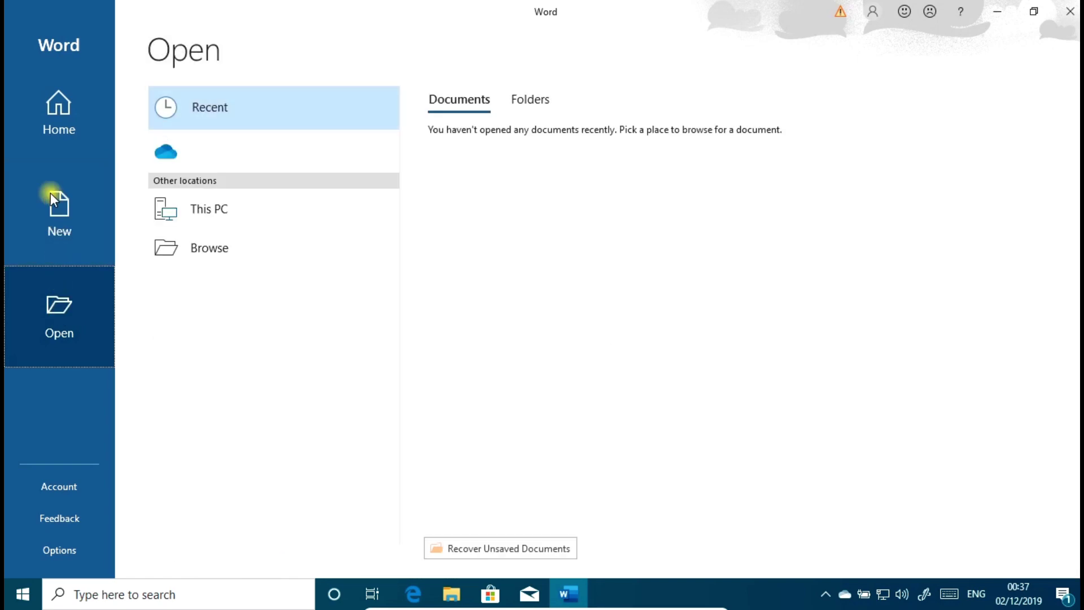
pyautogui.click(49, 113)
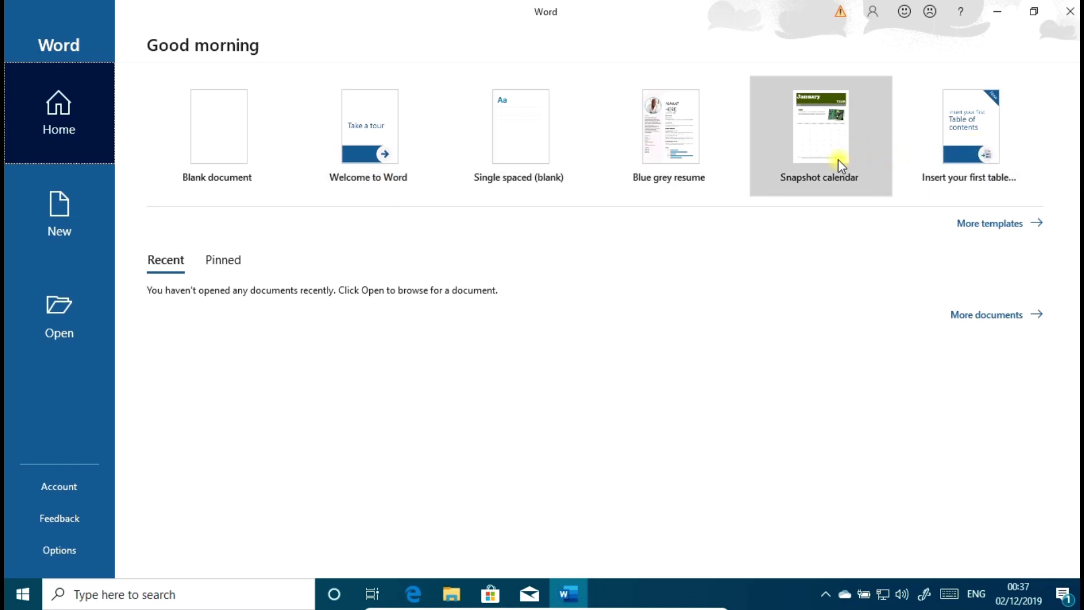
# - Scroll down through the New page's template gallery and back, then view the Open page
pyautogui.click(45, 216)
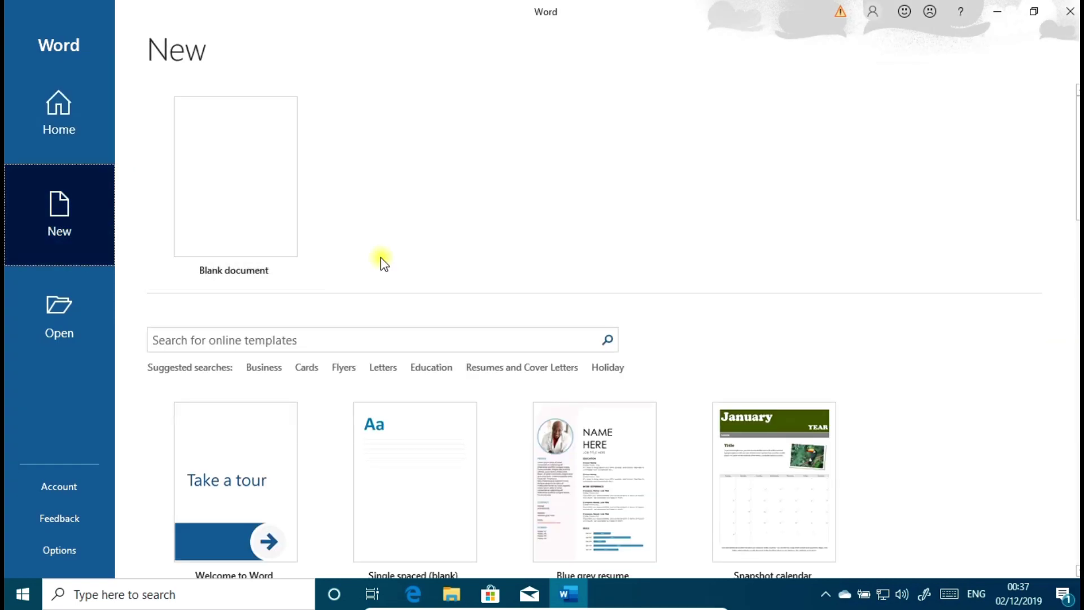
pyautogui.scroll(-1, 379, 261)
pyautogui.scroll(-2, 363, 297)
pyautogui.scroll(-3, 348, 295)
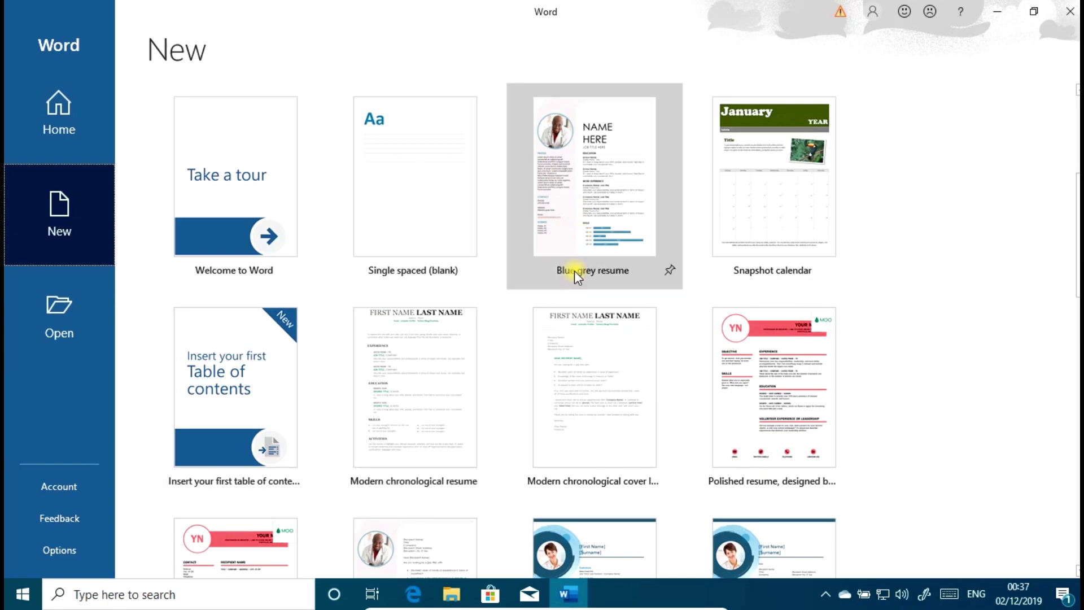
pyautogui.scroll(-4, 484, 387)
pyautogui.scroll(-5, 480, 352)
pyautogui.scroll(-3, 491, 355)
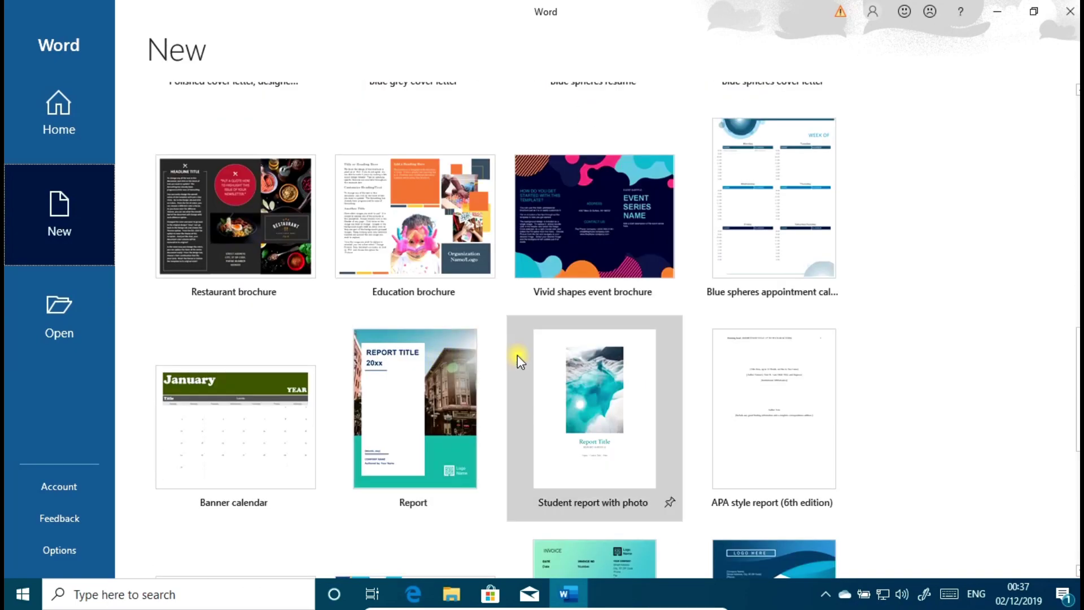
pyautogui.scroll(-5, 525, 354)
pyautogui.scroll(-3, 508, 353)
pyautogui.scroll(5, 431, 350)
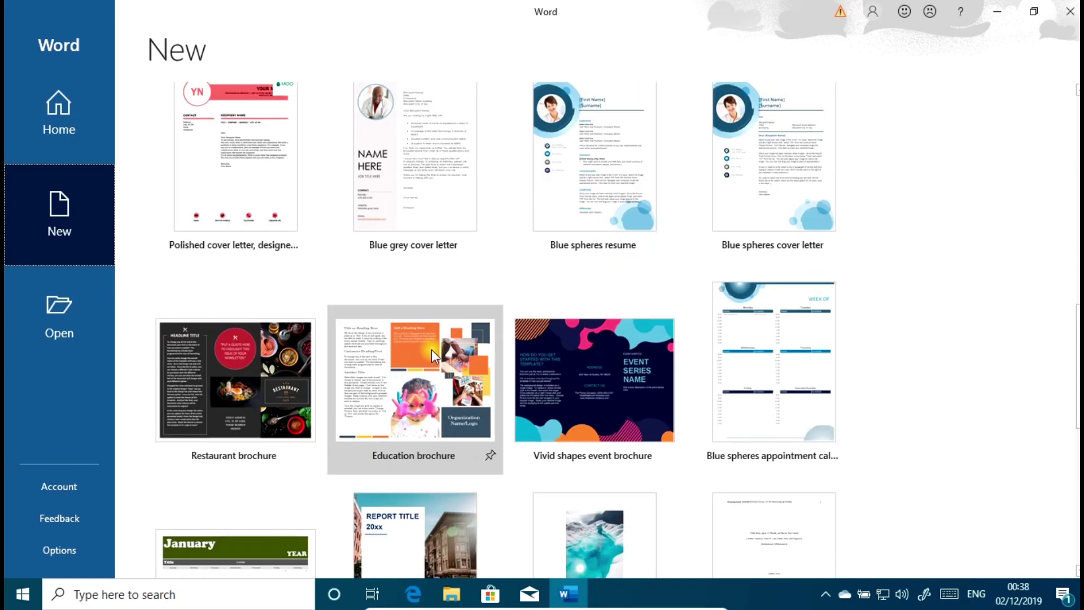
pyautogui.scroll(5, 431, 350)
pyautogui.scroll(4, 432, 350)
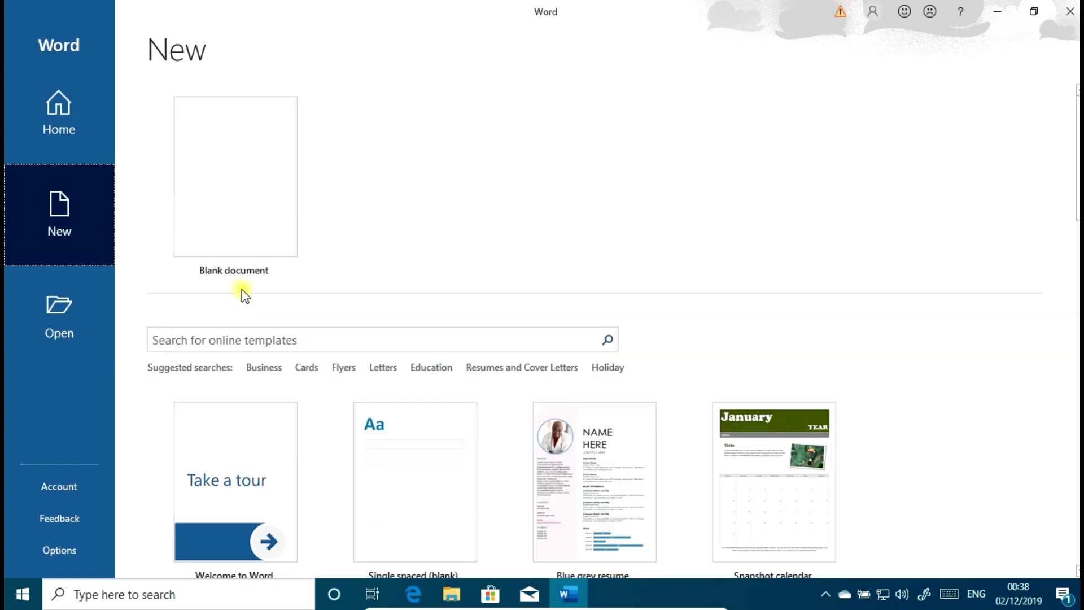
pyautogui.click(69, 317)
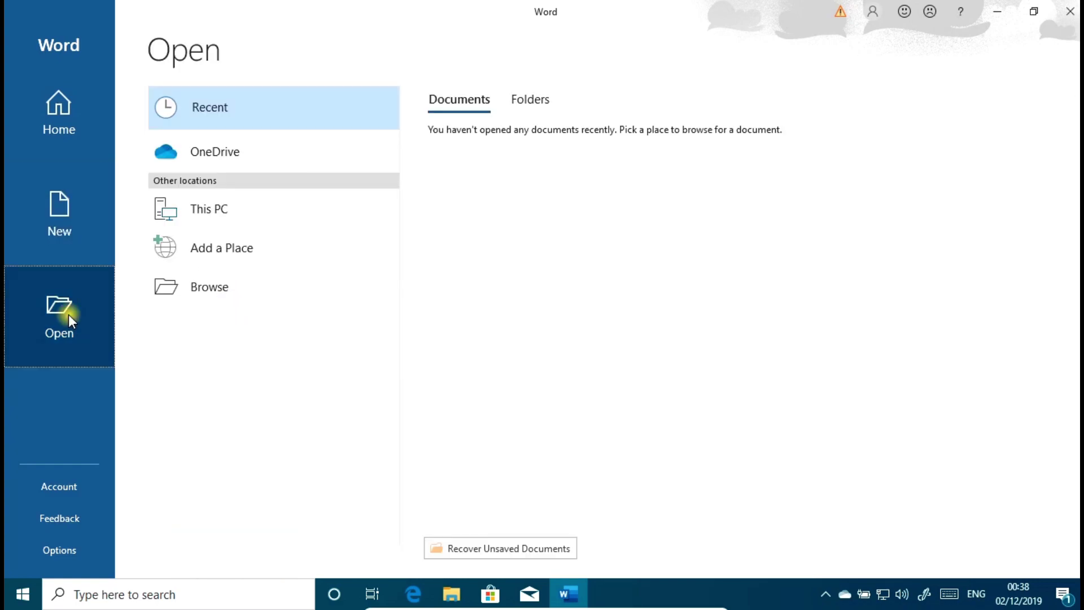
# - On the Open page, view Recent documents and folders, then This PC's Documents list
pyautogui.click(215, 109)
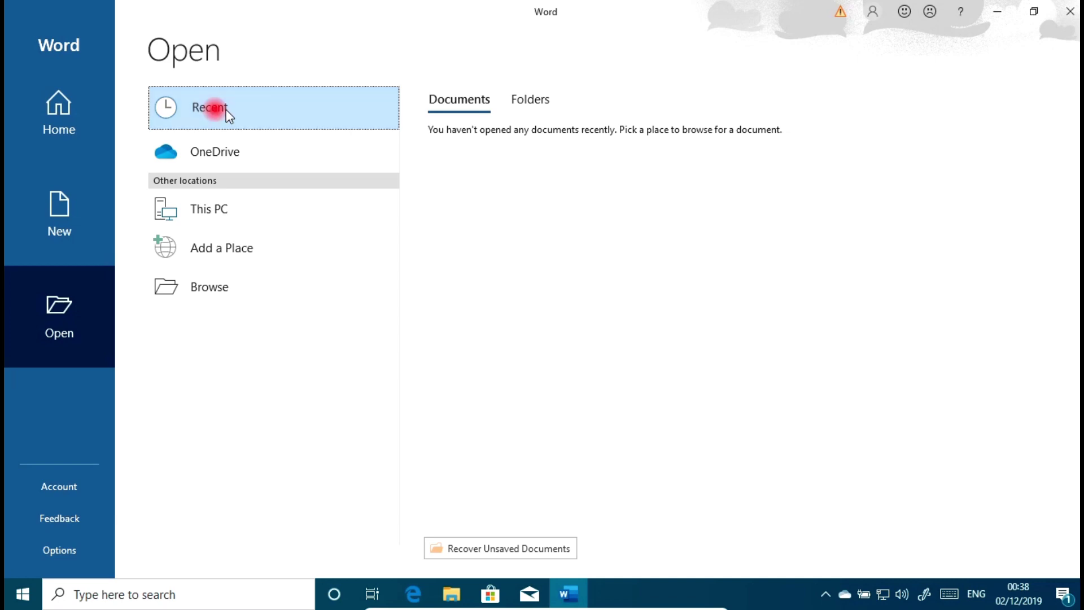
pyautogui.click(528, 100)
pyautogui.click(468, 99)
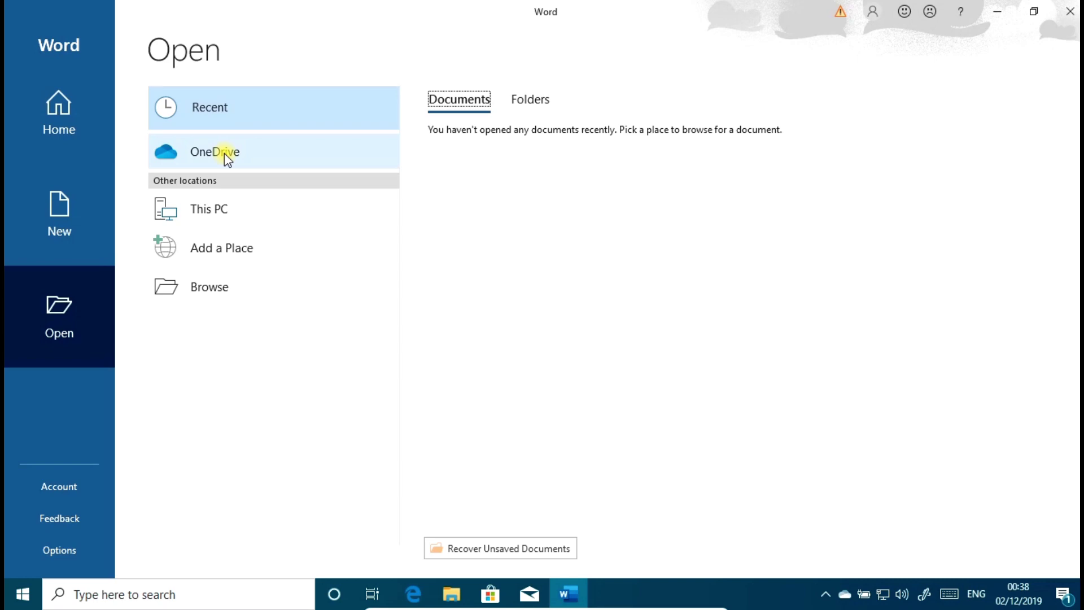
pyautogui.click(206, 210)
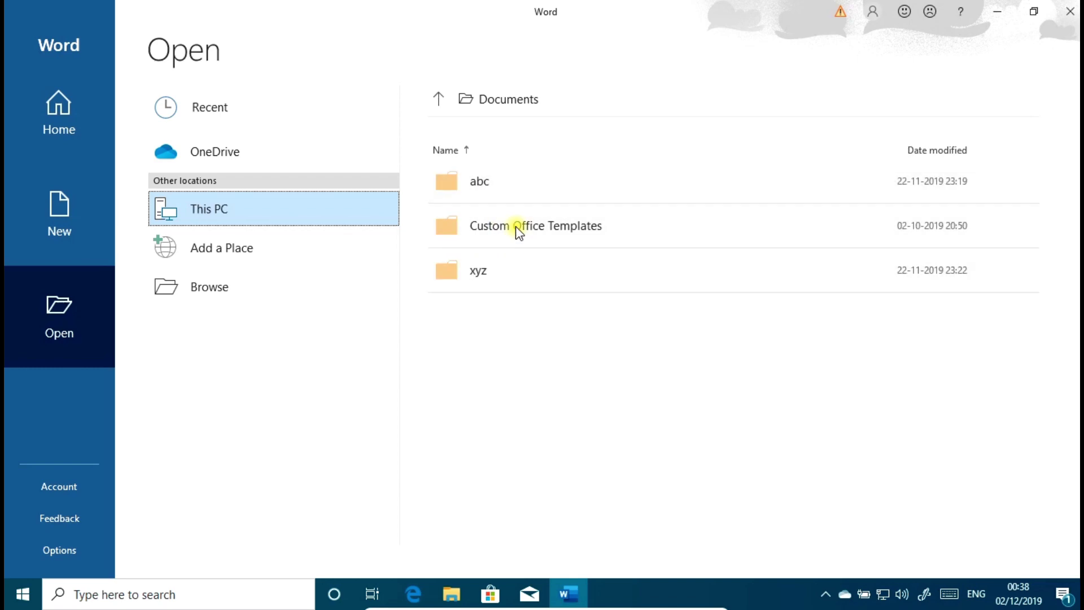
# - Open the Browse file dialog, cancel it, and return to the New page
pyautogui.click(205, 291)
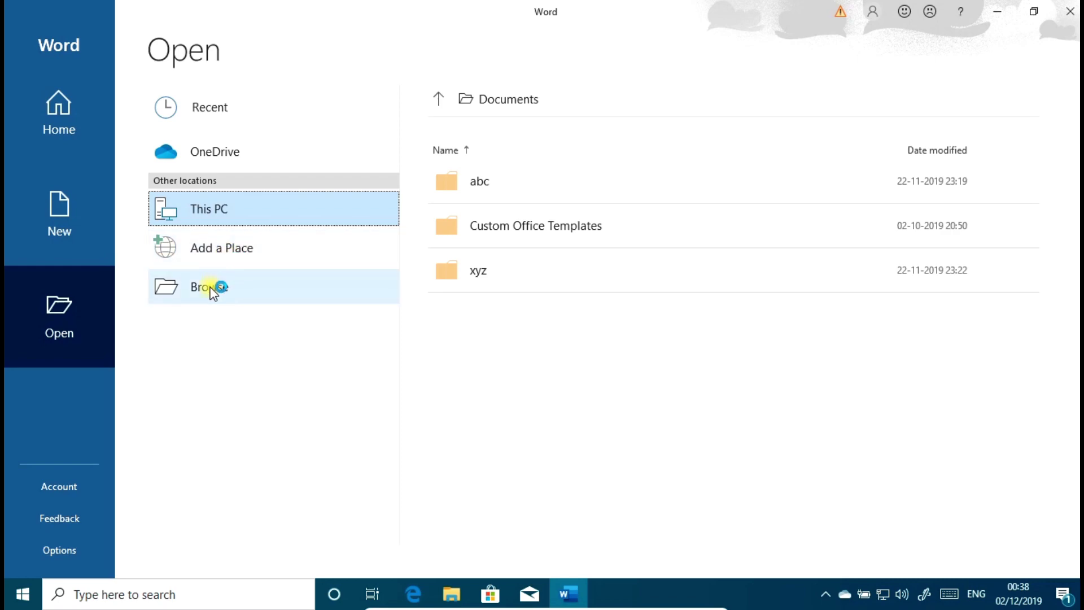
pyautogui.click(208, 287)
pyautogui.click(364, 295)
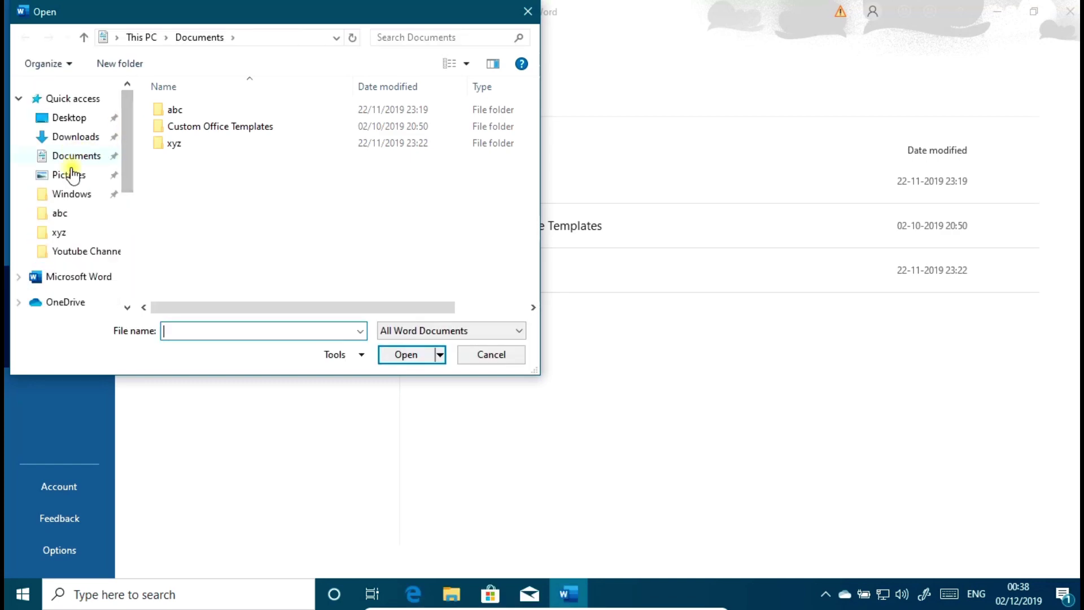
pyautogui.click(487, 355)
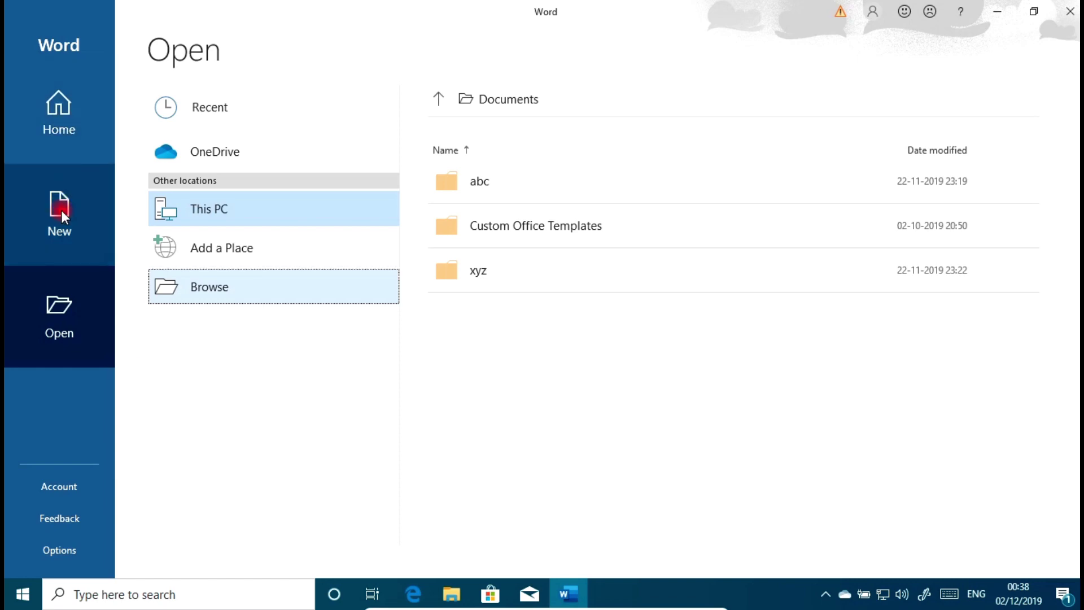
pyautogui.click(61, 210)
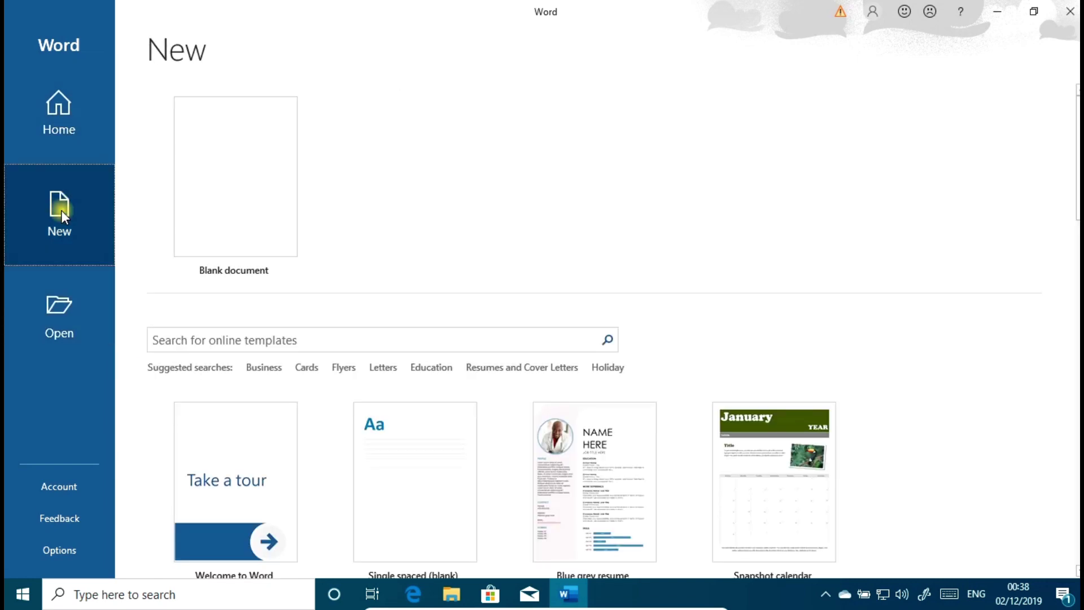
# - Create the empty Document1 from the Blank document tile
pyautogui.click(251, 186)
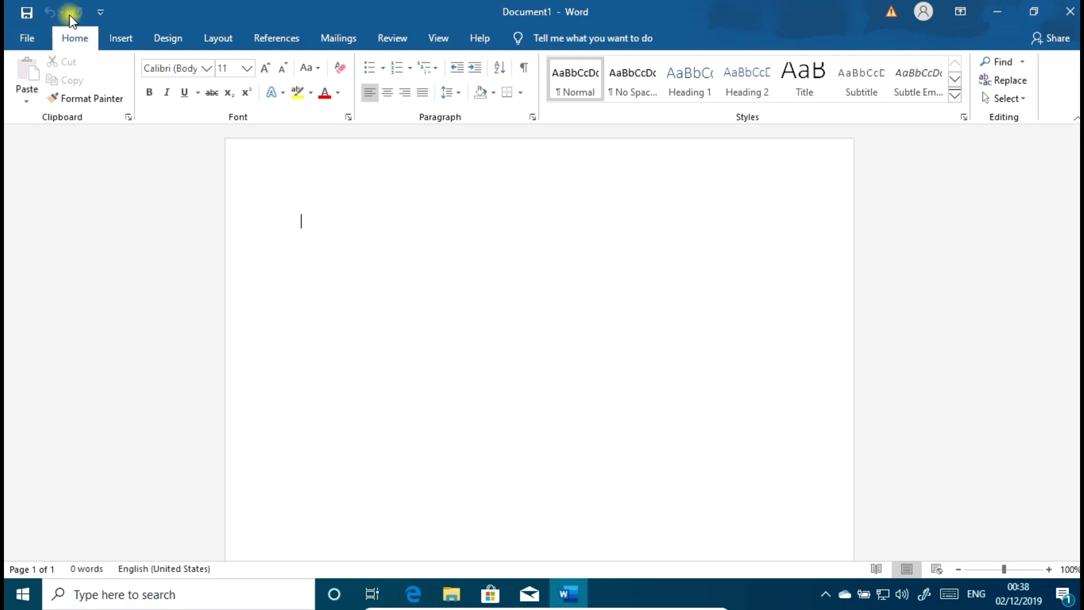
# - Add the New command to the Quick Access Toolbar
pyautogui.click(100, 12)
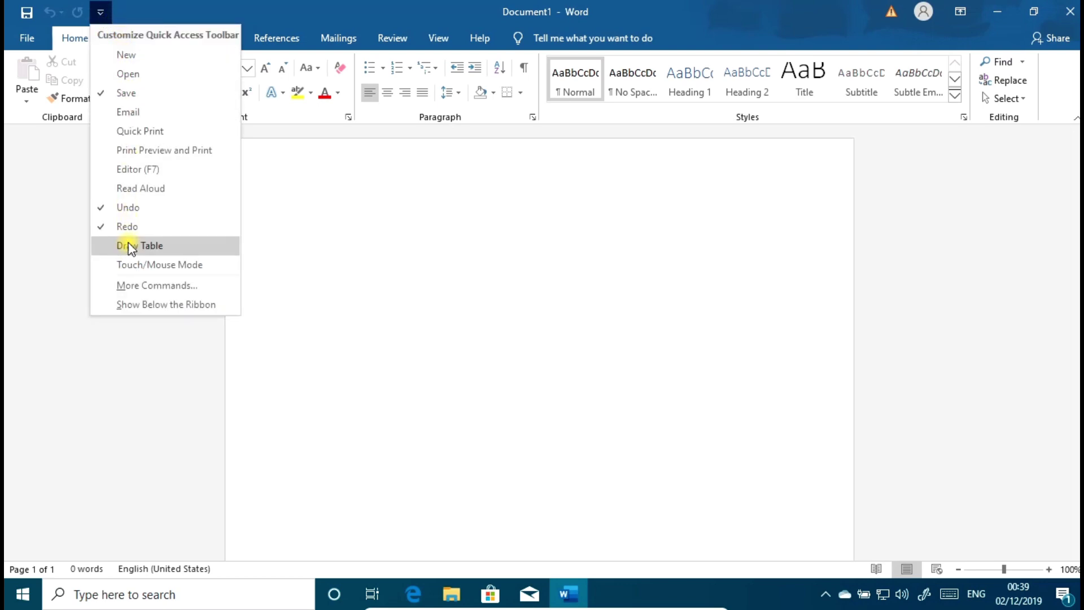
pyautogui.click(128, 55)
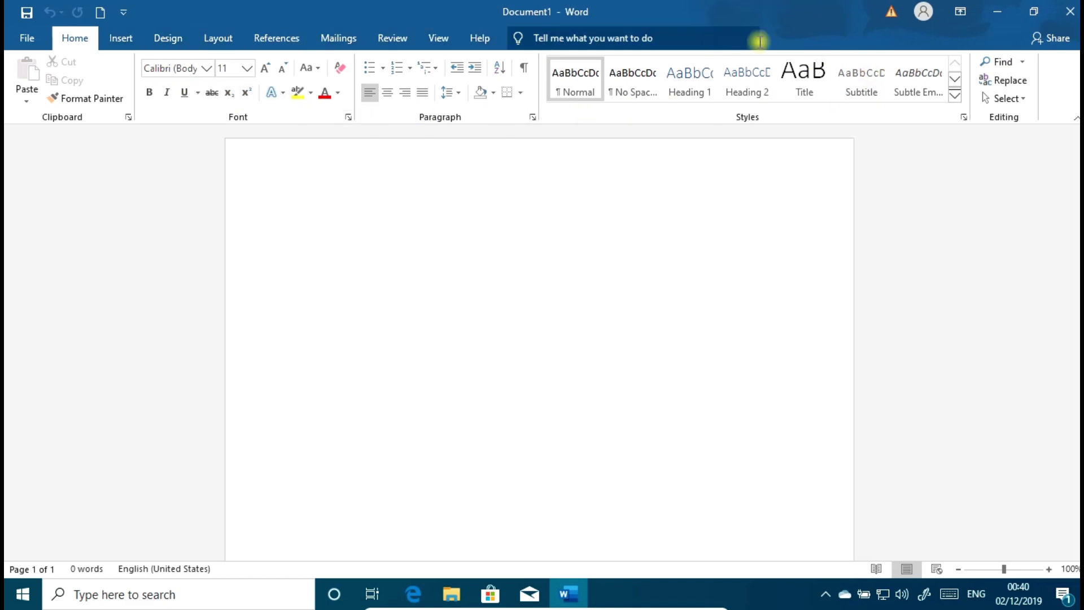
# - Collapse the ribbon with Ctrl+F1, expand Insert temporarily, then restore Show Tabs and Commands
pyautogui.click(149, 92)
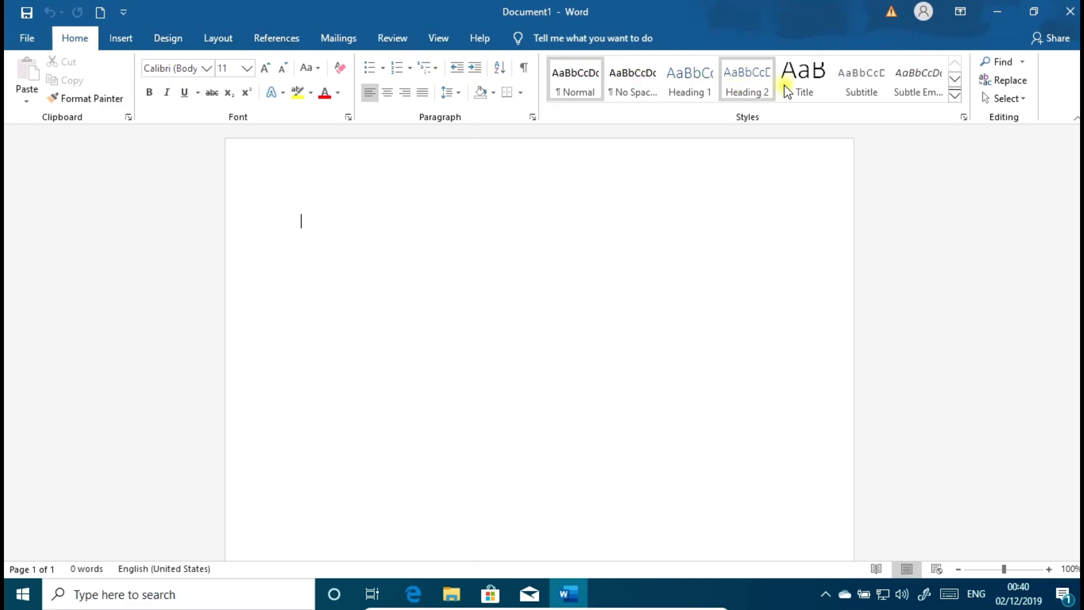
pyautogui.click(960, 14)
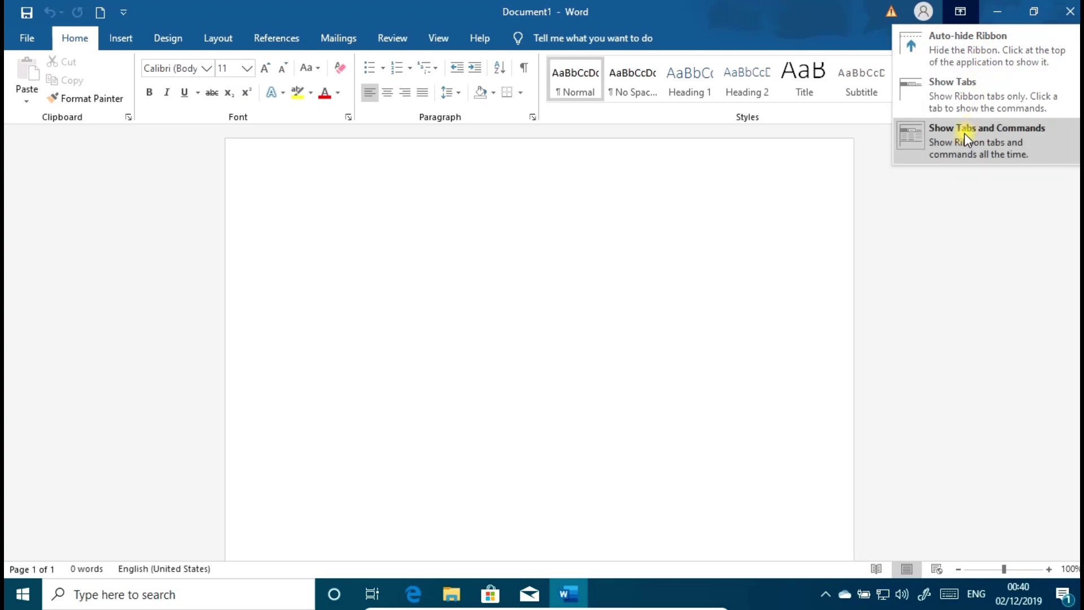
pyautogui.click(969, 93)
pyautogui.hotkey('ctrl', 'F1')
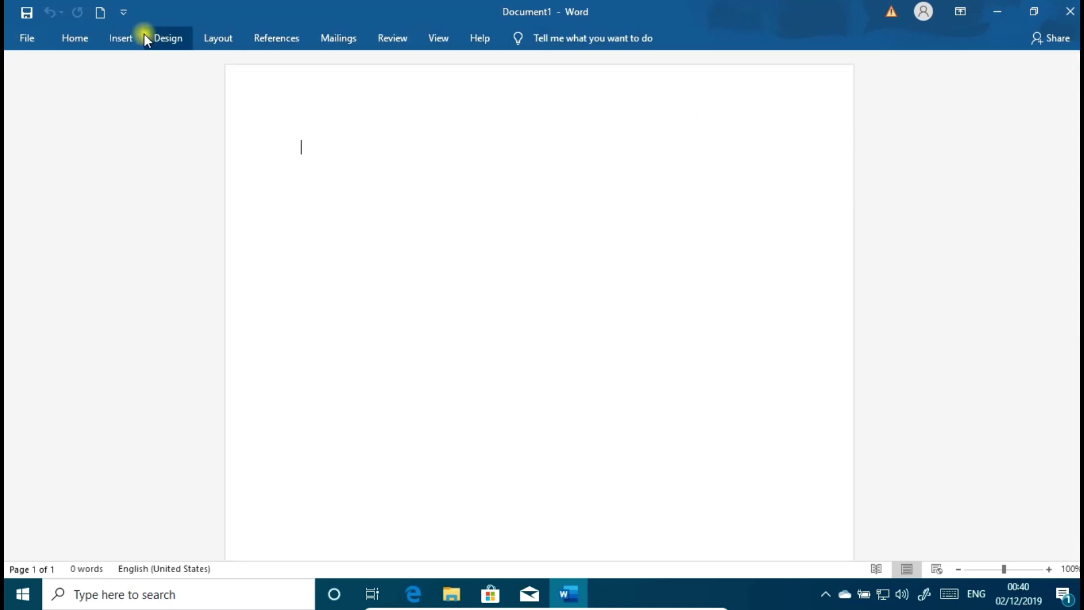
pyautogui.doubleClick(120, 41)
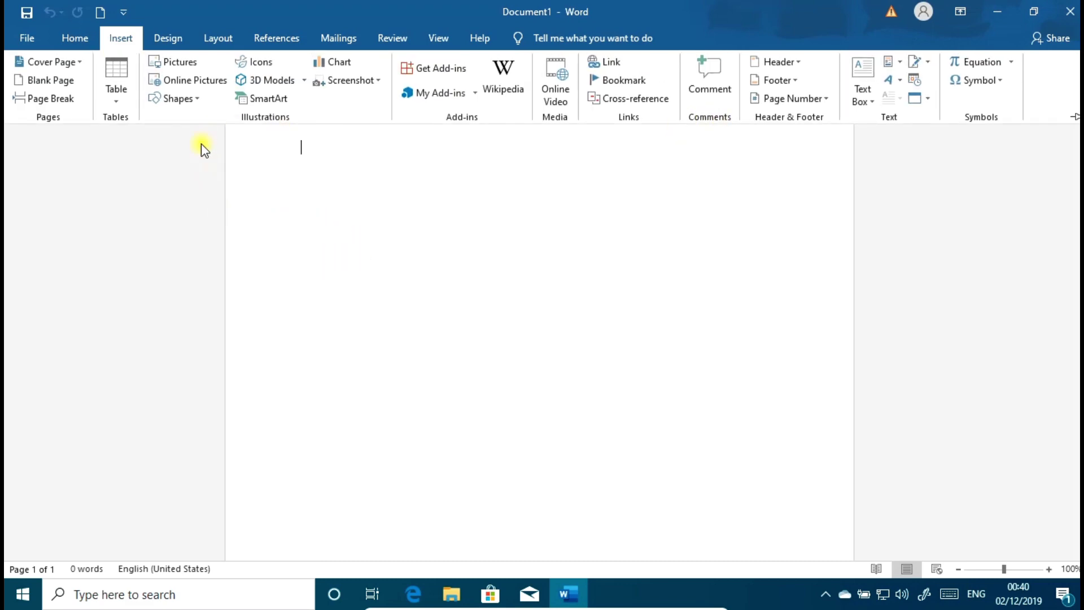
pyautogui.click(310, 219)
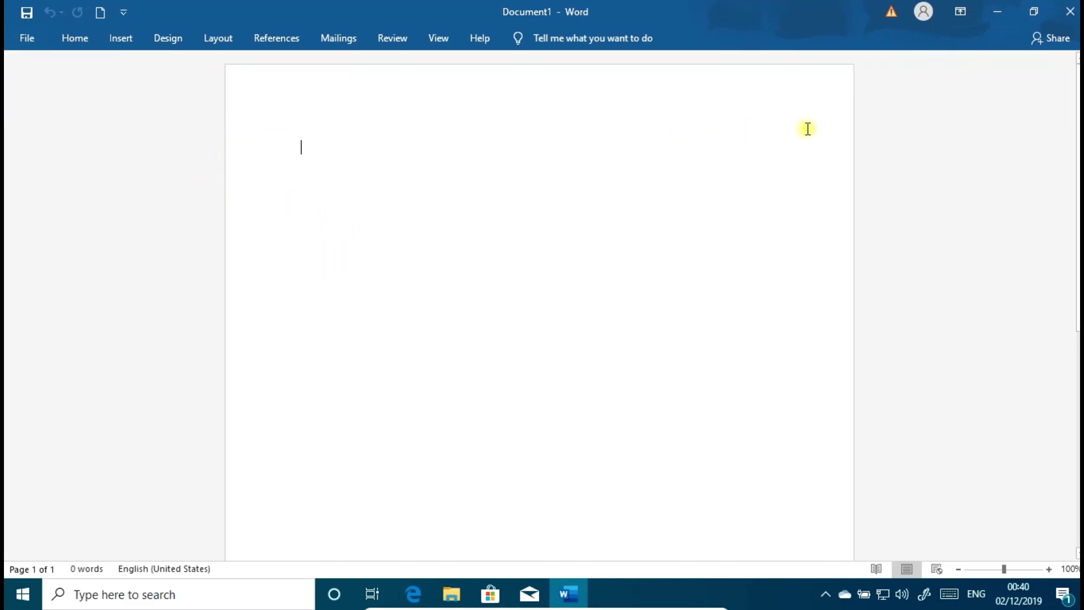
pyautogui.click(960, 11)
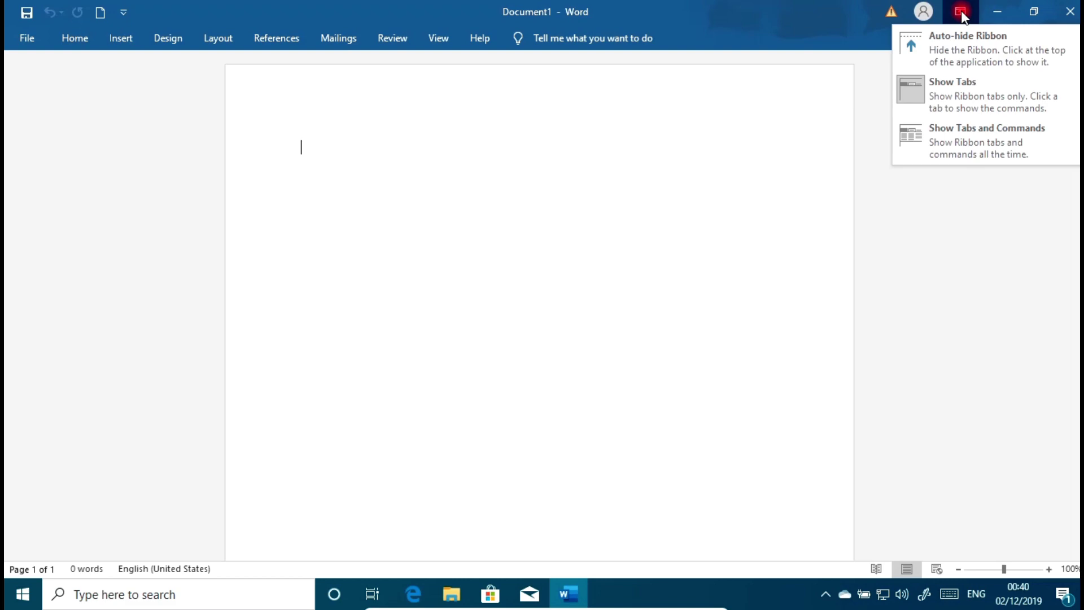
pyautogui.click(964, 143)
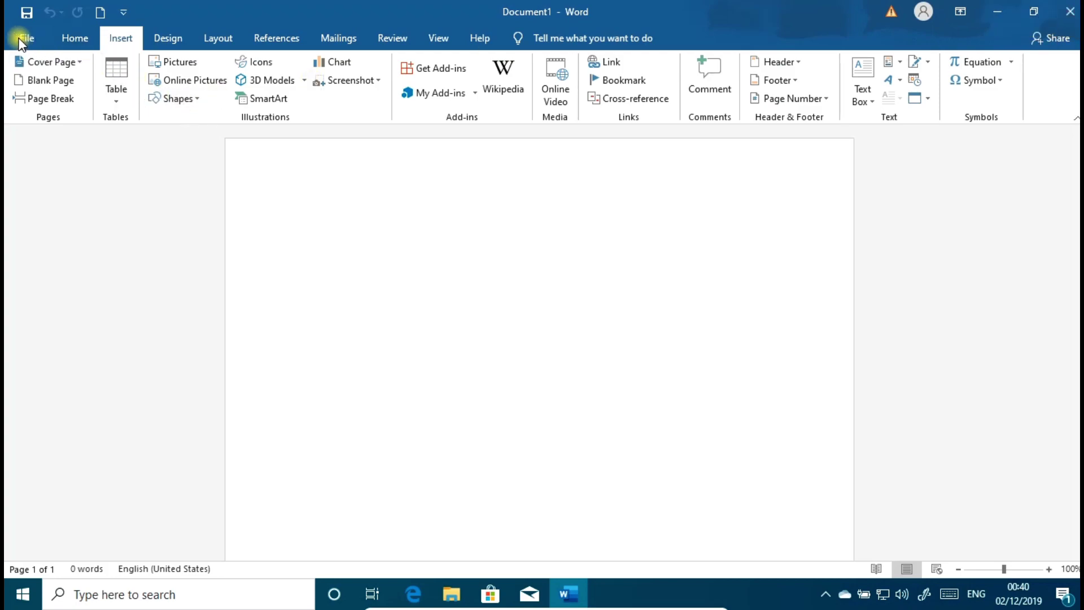
# - Browse the Home, Design and Layout tabs, visit Backstage via File, then return to Home
pyautogui.click(67, 38)
pyautogui.click(156, 40)
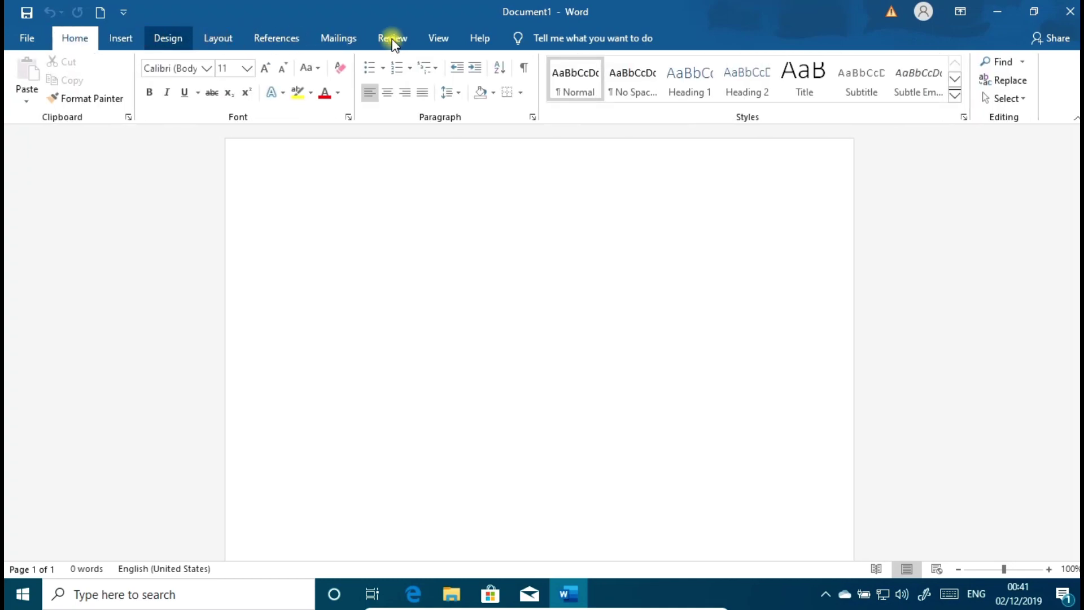
pyautogui.click(218, 38)
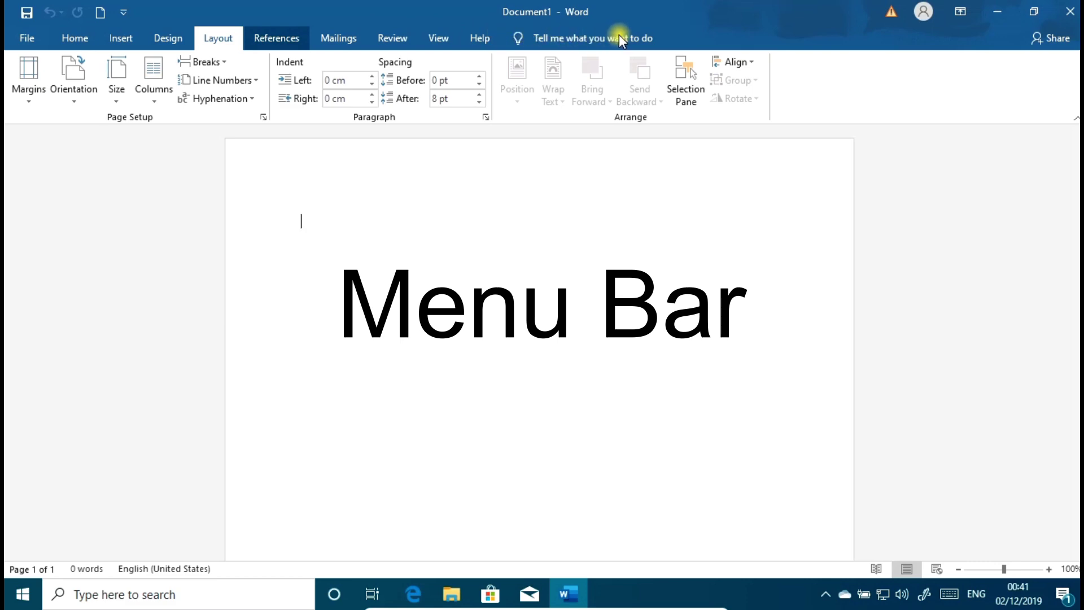
pyautogui.click(23, 41)
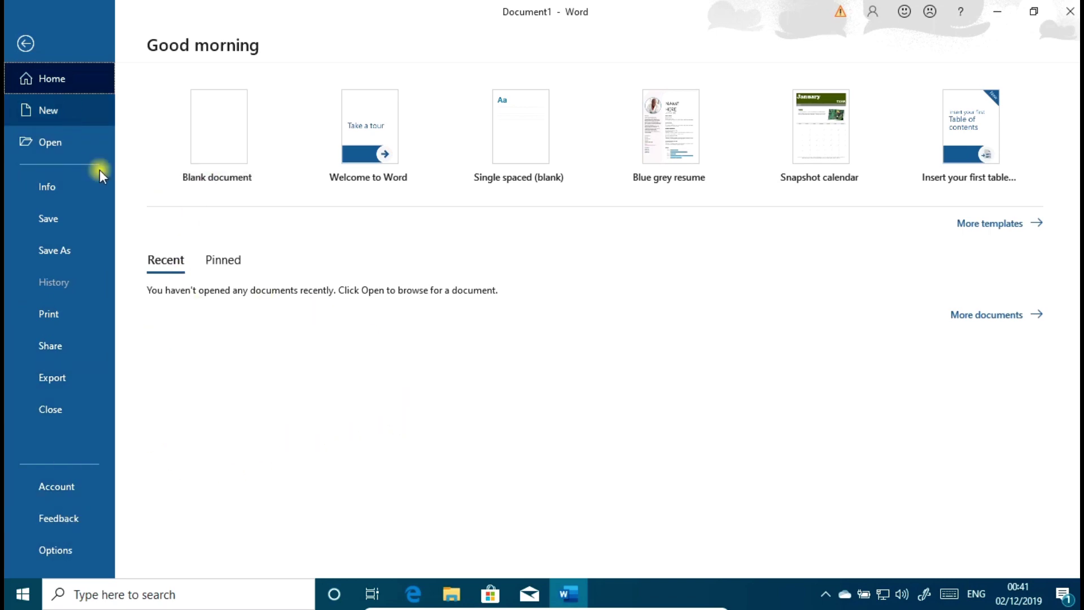
pyautogui.click(25, 43)
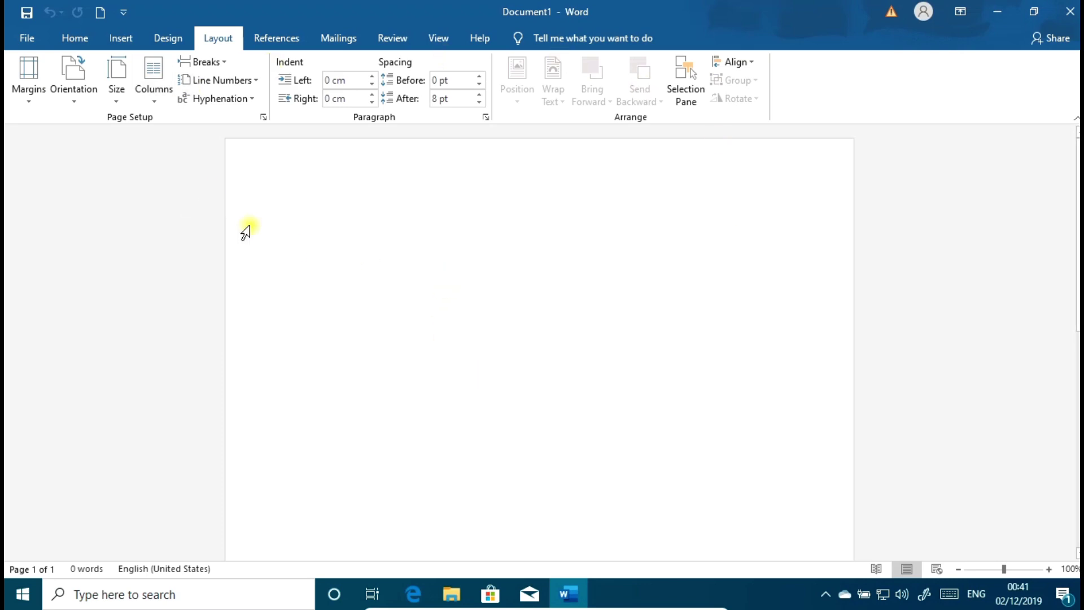
pyautogui.click(64, 39)
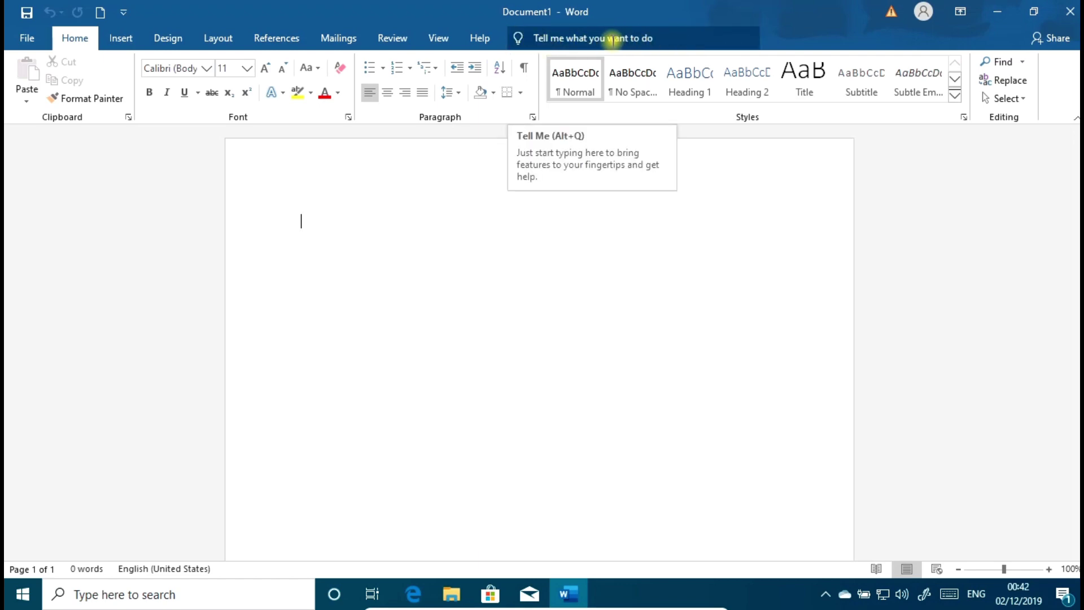
# - Search Tell Me for 'font', then dismiss the suggestions
pyautogui.click(584, 40)
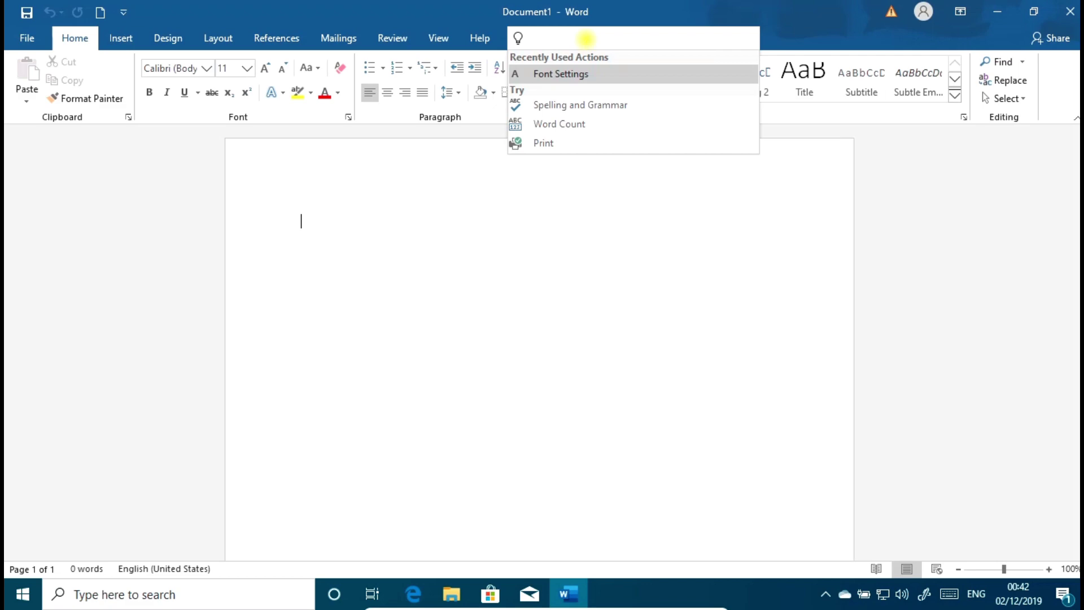
pyautogui.write('for')
pyautogui.press('BackSpace')
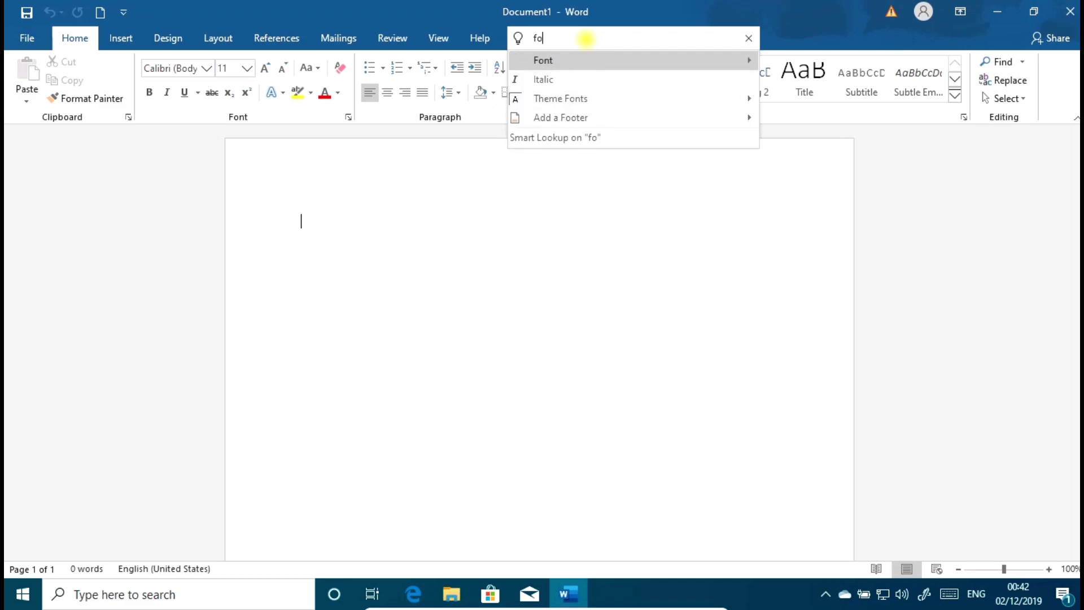
pyautogui.write('nt')
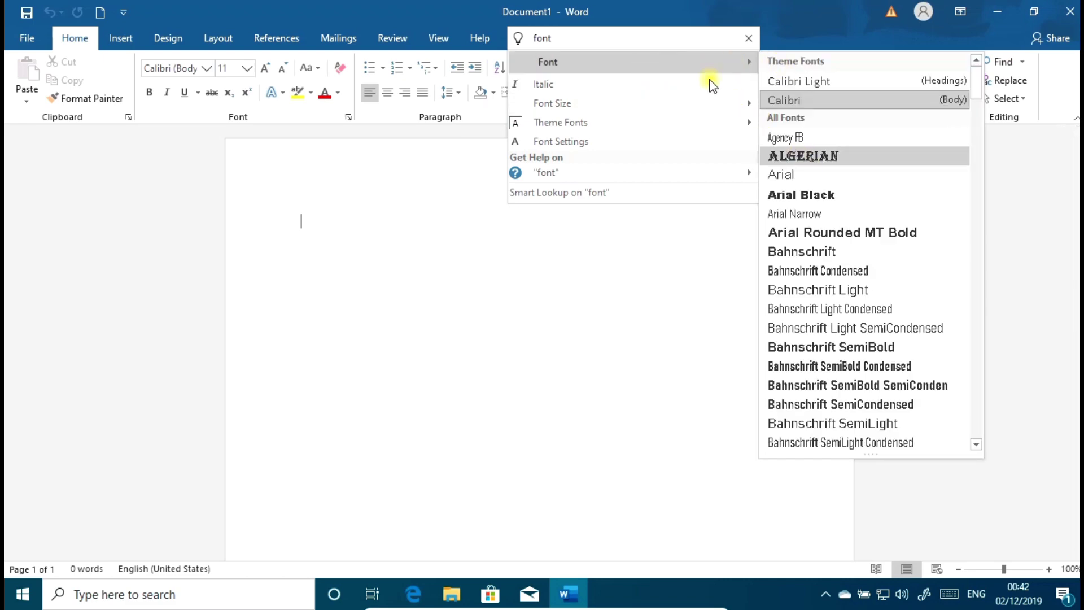
pyautogui.moveTo(549, 60)
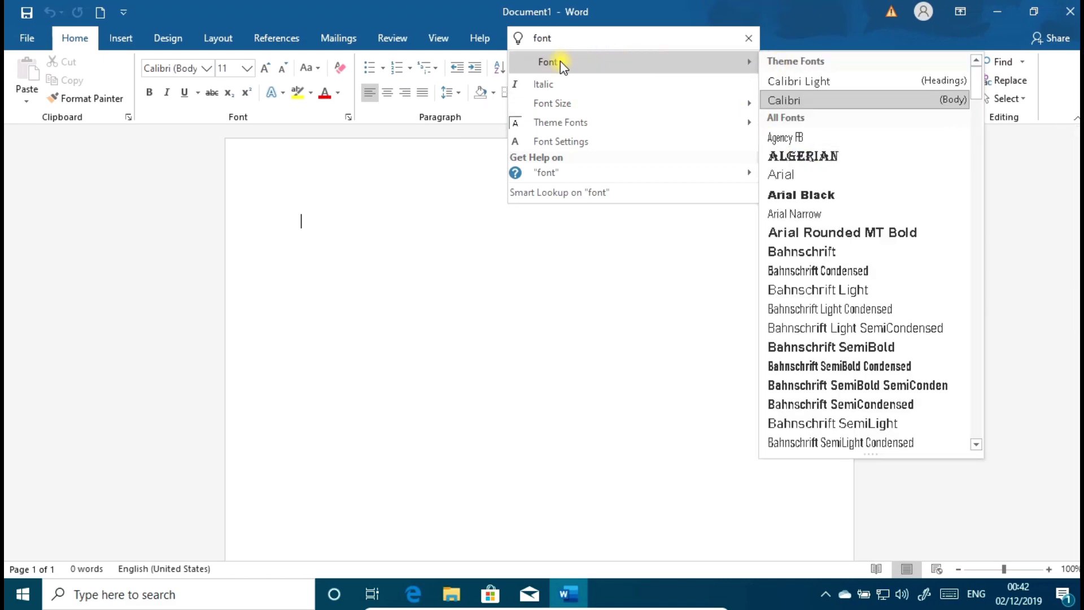
pyautogui.click(748, 38)
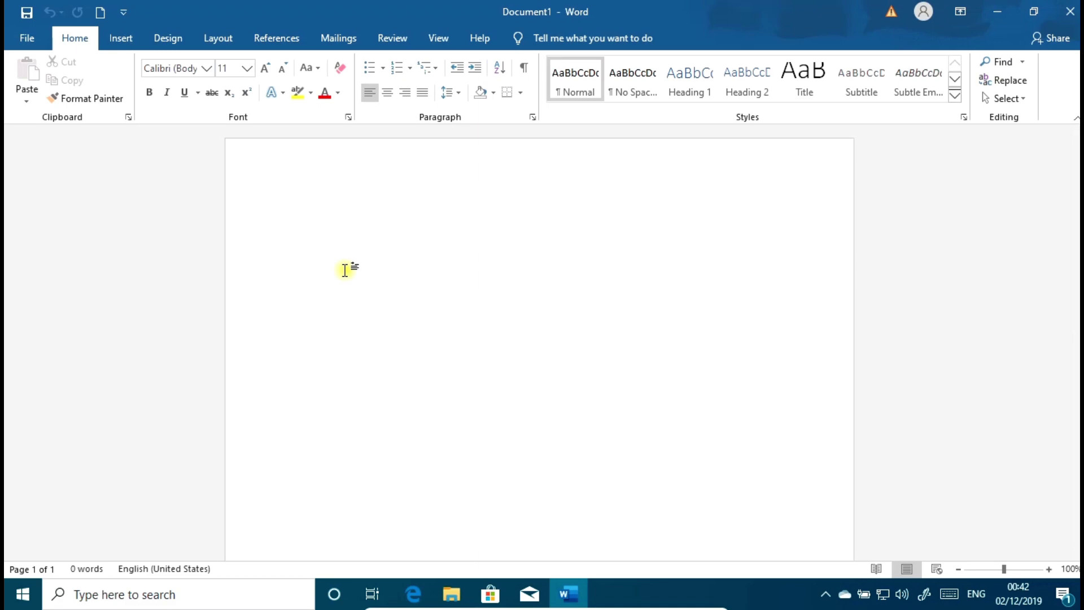
# - Apply Arial Black through the Tell Me 'font' suggestion, then type a short test word
pyautogui.hotkey('alt', 'q')
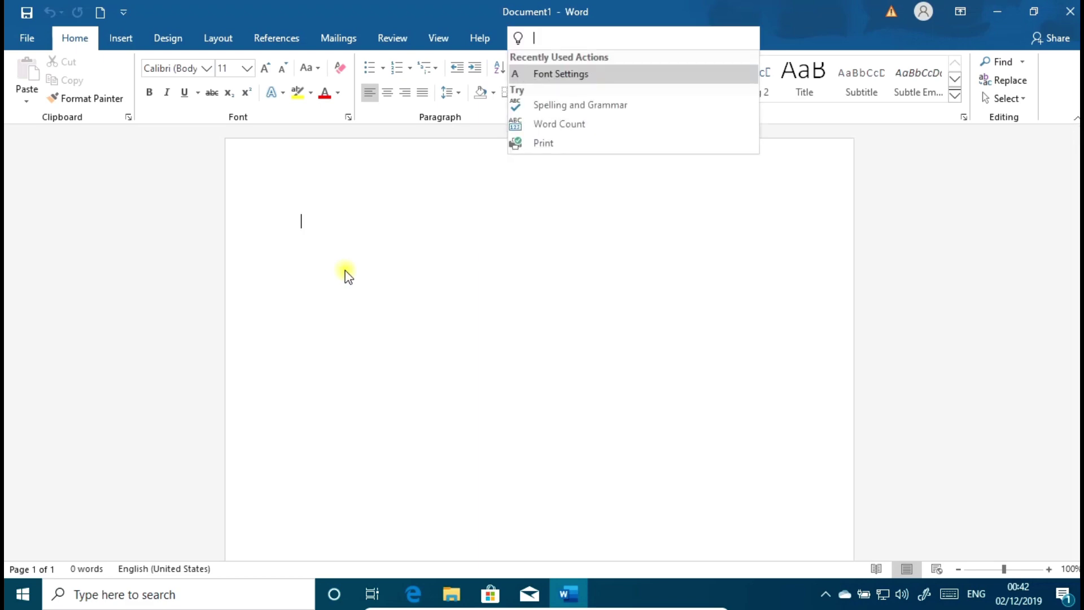
pyautogui.write('font')
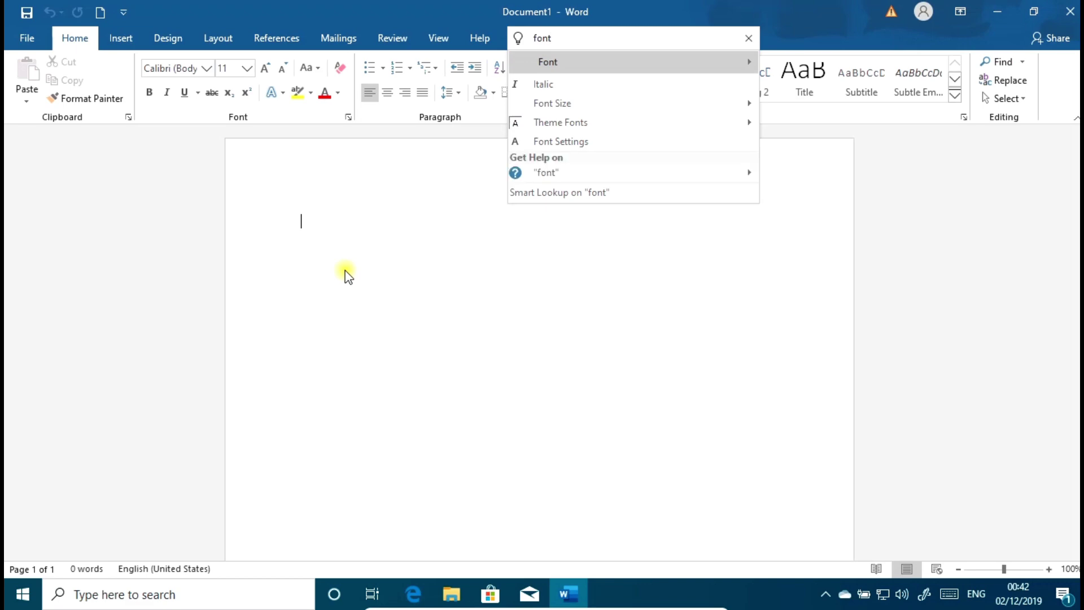
pyautogui.press('Down')
pyautogui.press('Down')
pyautogui.press('Down')
pyautogui.press('Down')
pyautogui.press('Down')
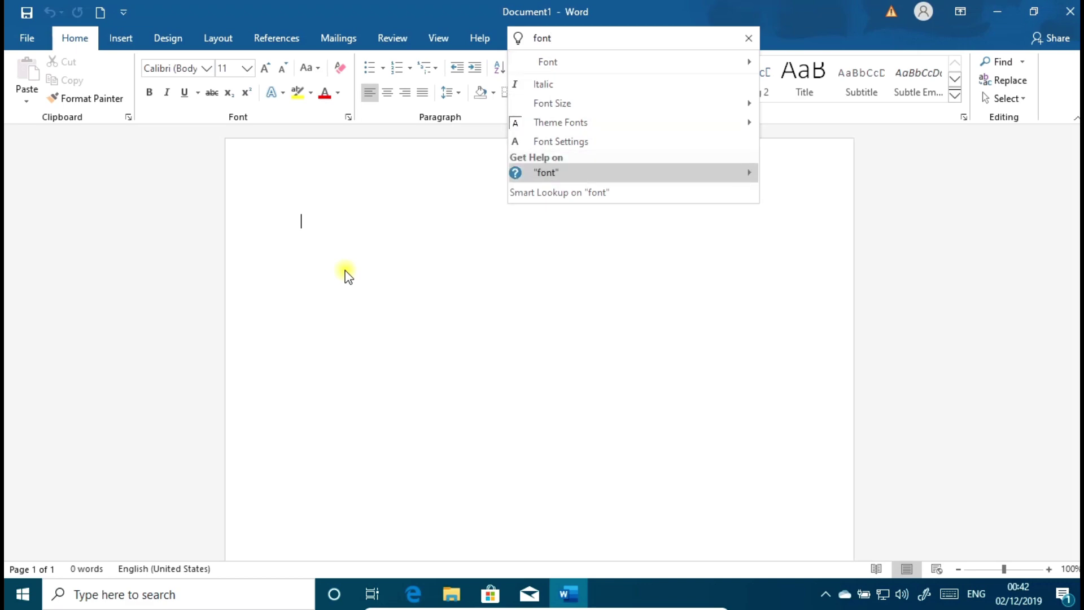
pyautogui.press('Up')
pyautogui.press('Up')
pyautogui.press('Up')
pyautogui.press('Up')
pyautogui.press('Up')
pyautogui.press('Down')
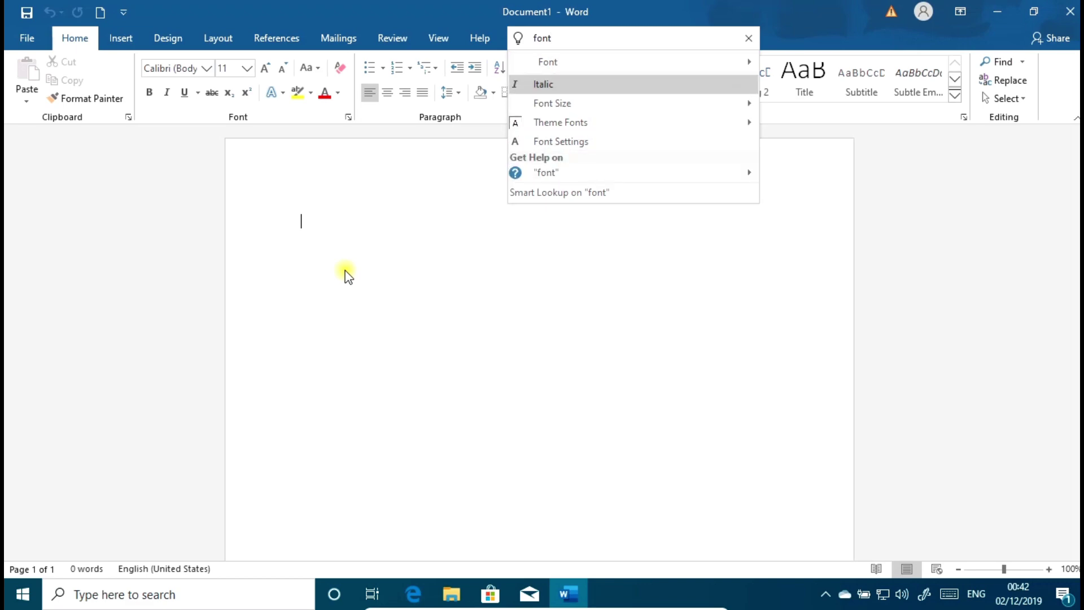
pyautogui.press('Down')
pyautogui.press('Up')
pyautogui.press('Up')
pyautogui.press('Right')
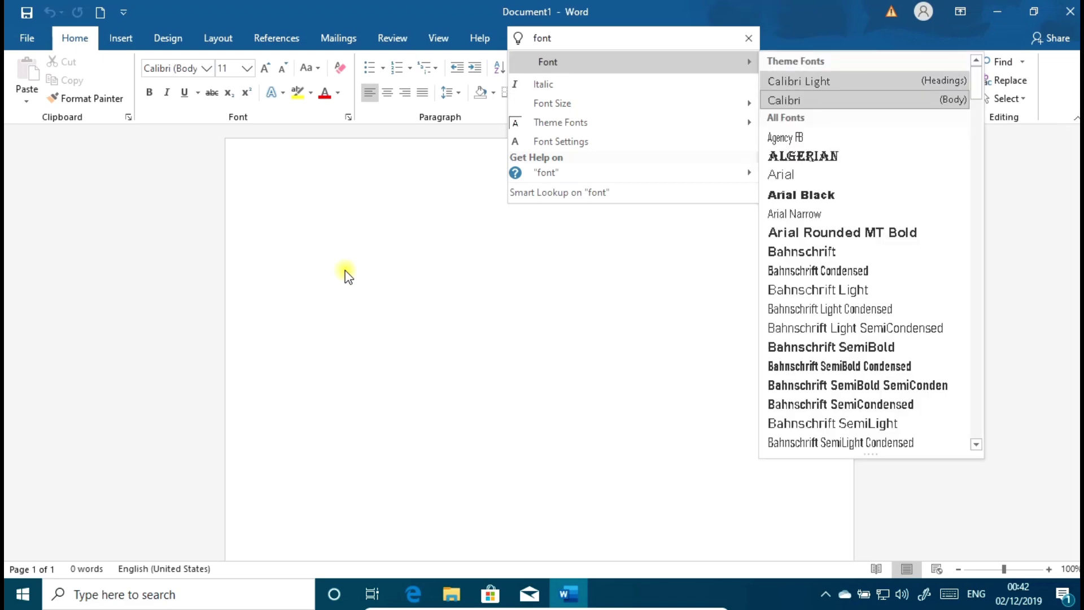
pyautogui.press('Down')
pyautogui.press('Down')
pyautogui.press('Down')
pyautogui.press('Down')
pyautogui.press('Down')
pyautogui.press('Return')
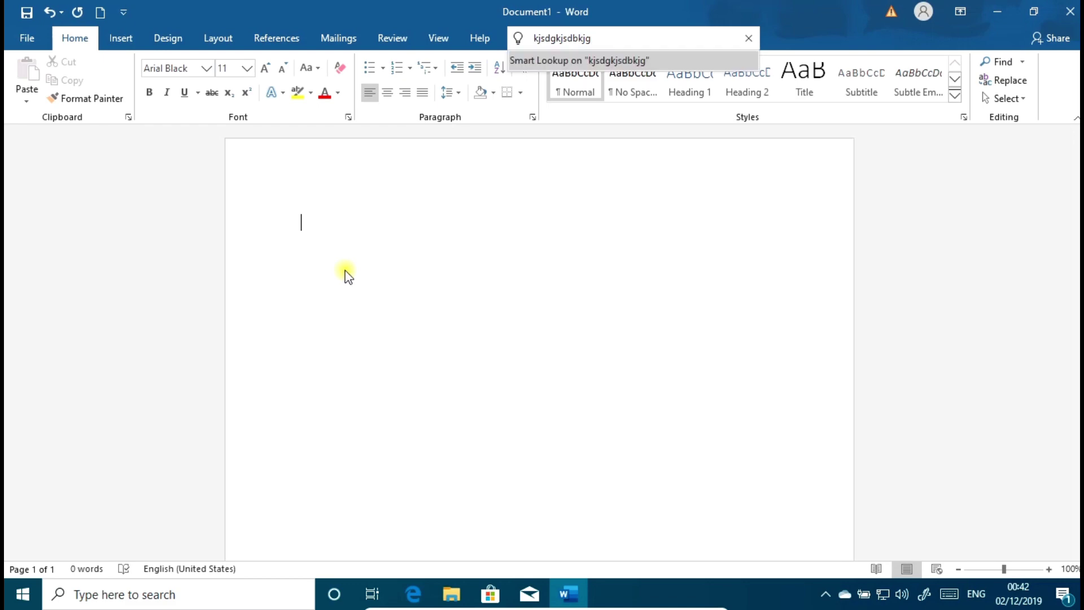
pyautogui.press('Escape')
pyautogui.click(331, 251)
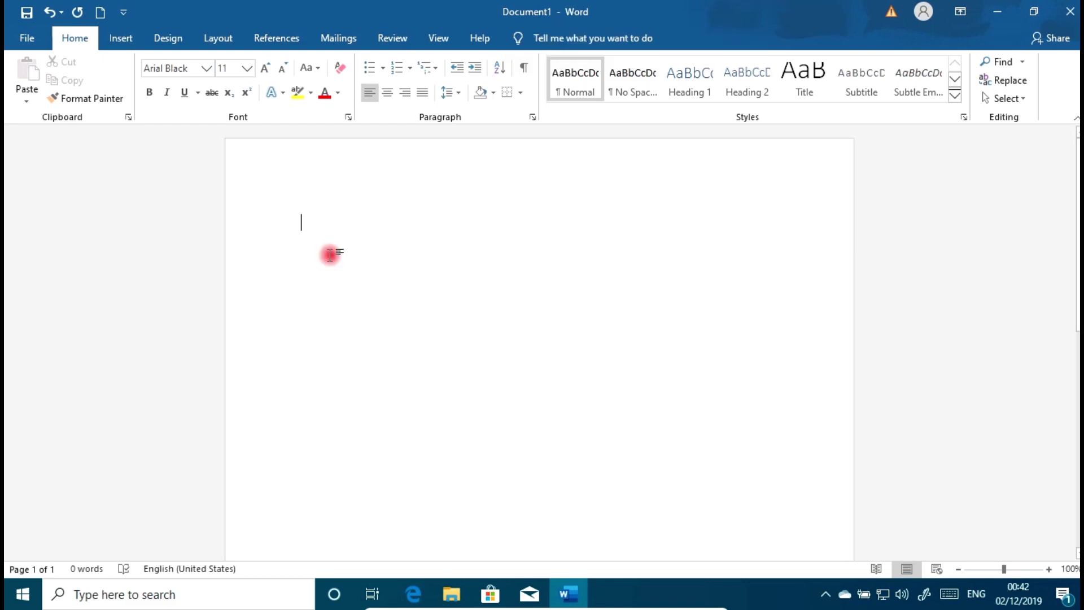
pyautogui.write('sdgsdgbksdg')
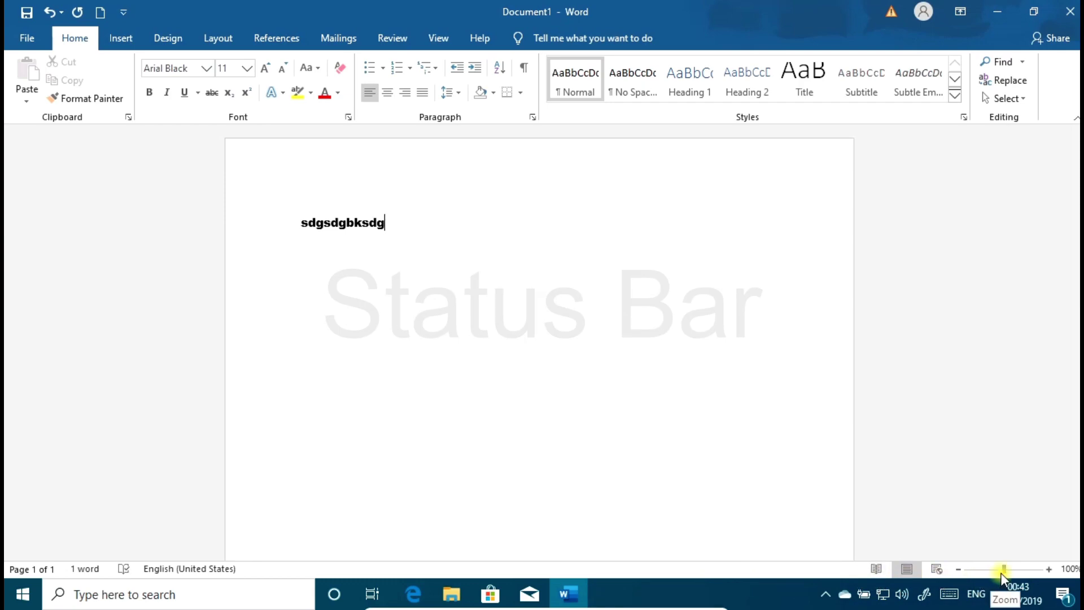
pyautogui.click(1048, 568)
pyautogui.click(1048, 568)
pyautogui.click(1048, 568)
pyautogui.click(1048, 568)
pyautogui.click(1048, 568)
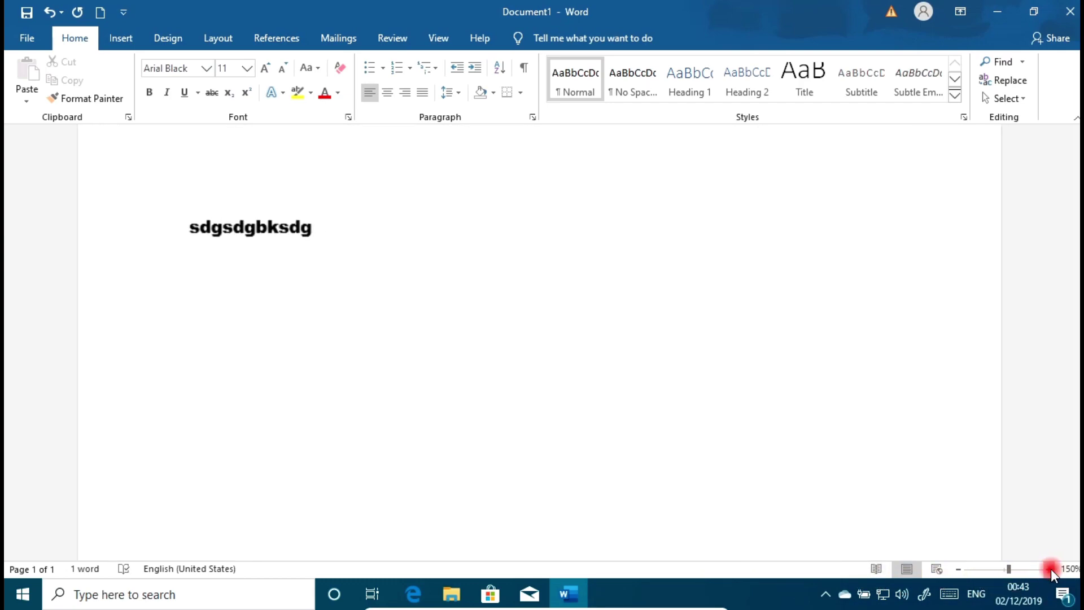
pyautogui.click(1048, 568)
pyautogui.click(1048, 568)
pyautogui.click(958, 569)
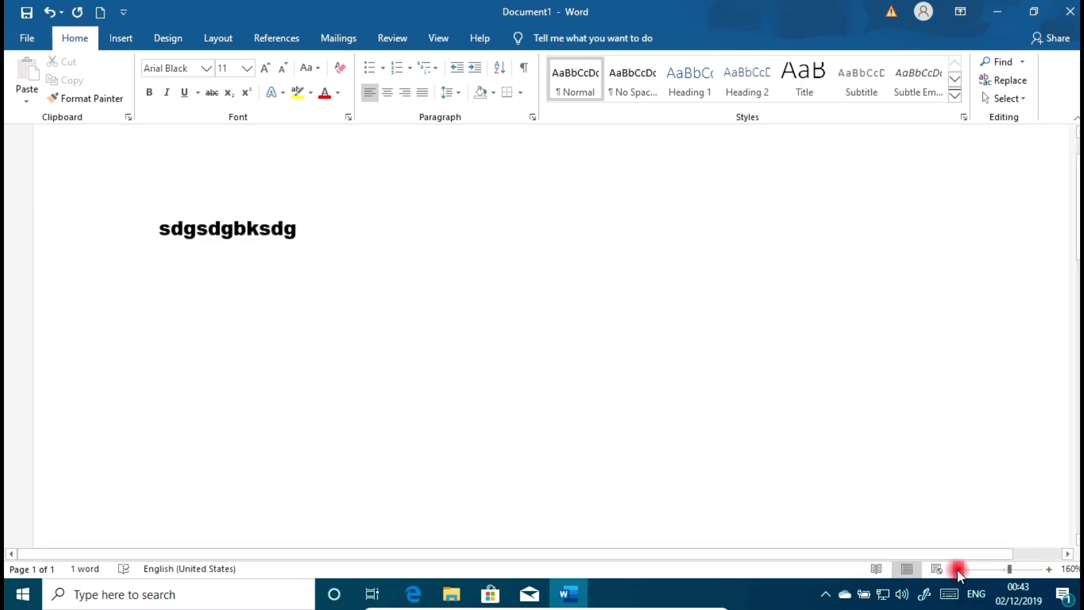
pyautogui.click(958, 569)
pyautogui.click(958, 569)
pyautogui.click(958, 569)
pyautogui.moveTo(1077, 254)
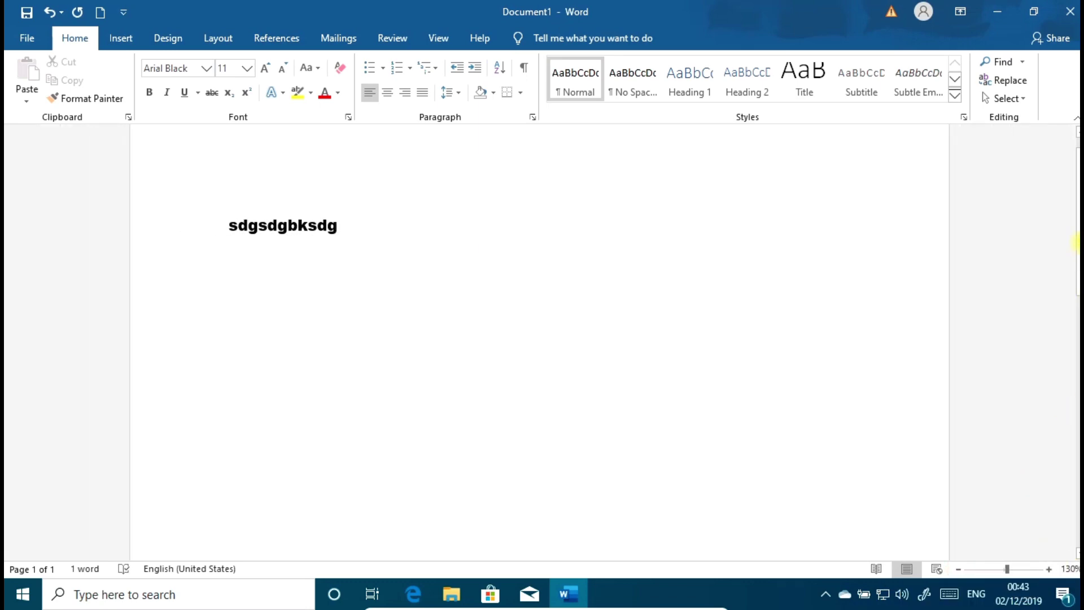
pyautogui.moveTo(1077, 226); pyautogui.dragTo(1077, 525)
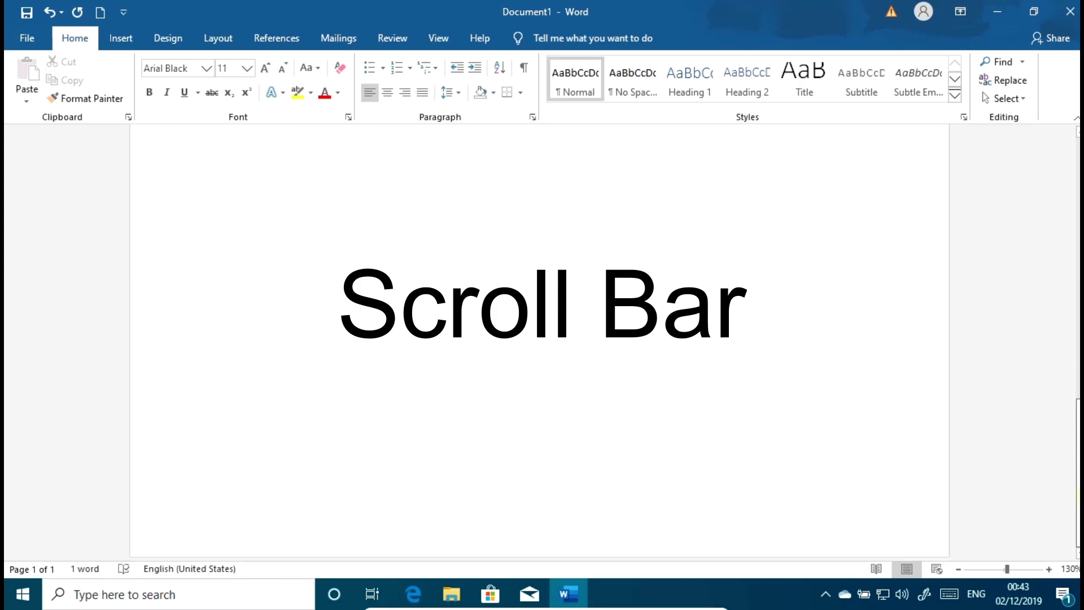
pyautogui.moveTo(1077, 474); pyautogui.dragTo(1076, 214)
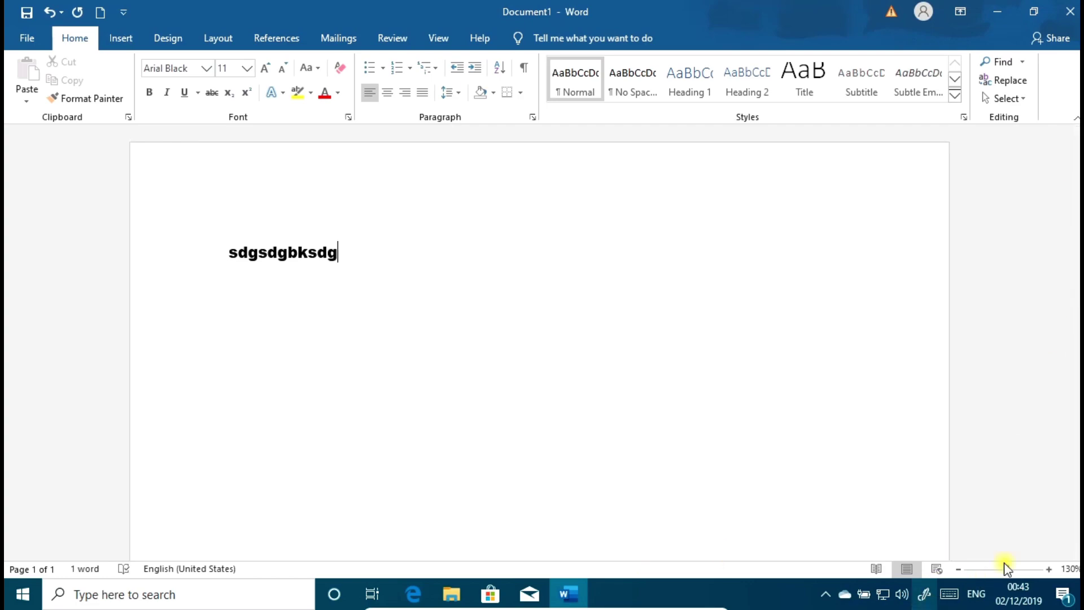
pyautogui.moveTo(1008, 569); pyautogui.dragTo(1031, 569)
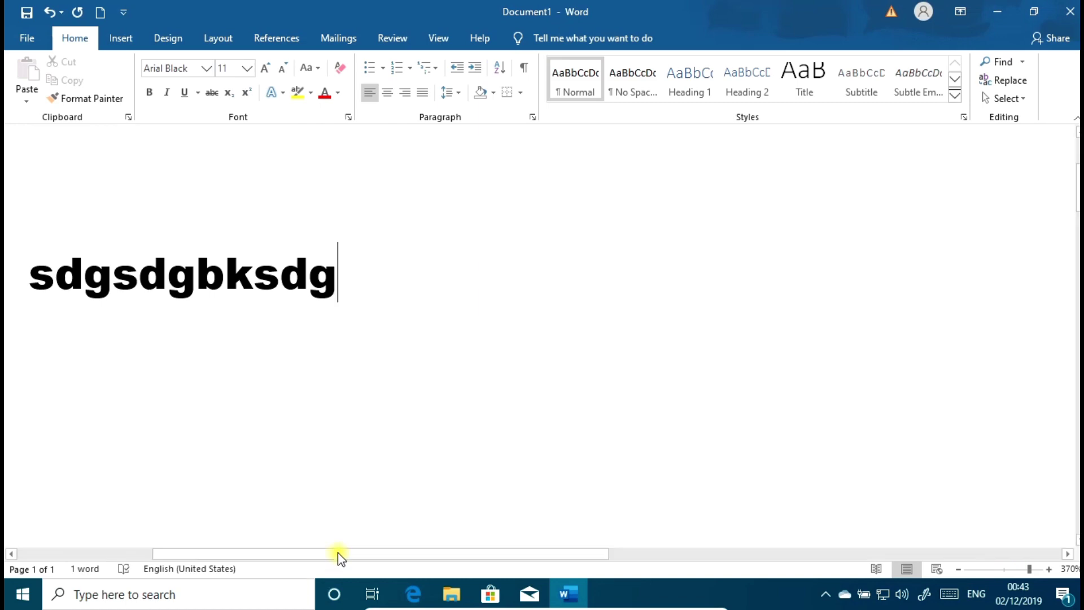
pyautogui.moveTo(338, 553)
pyautogui.mouseDown()
pyautogui.moveTo(127, 554)
pyautogui.moveTo(533, 566)
pyautogui.mouseUp()
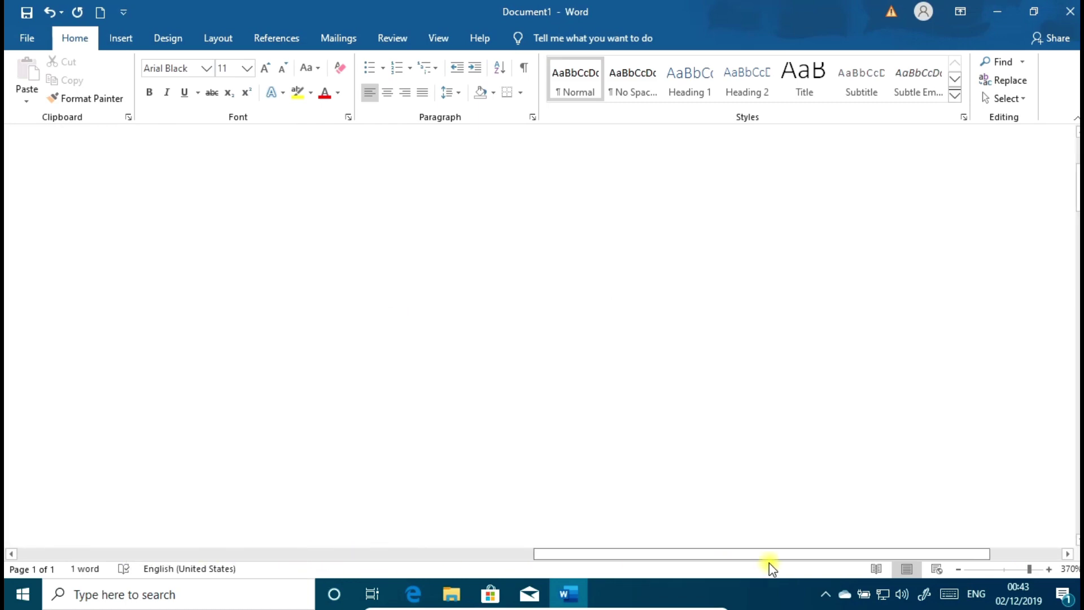
pyautogui.click(955, 567)
pyautogui.click(955, 568)
pyautogui.click(955, 567)
pyautogui.click(955, 568)
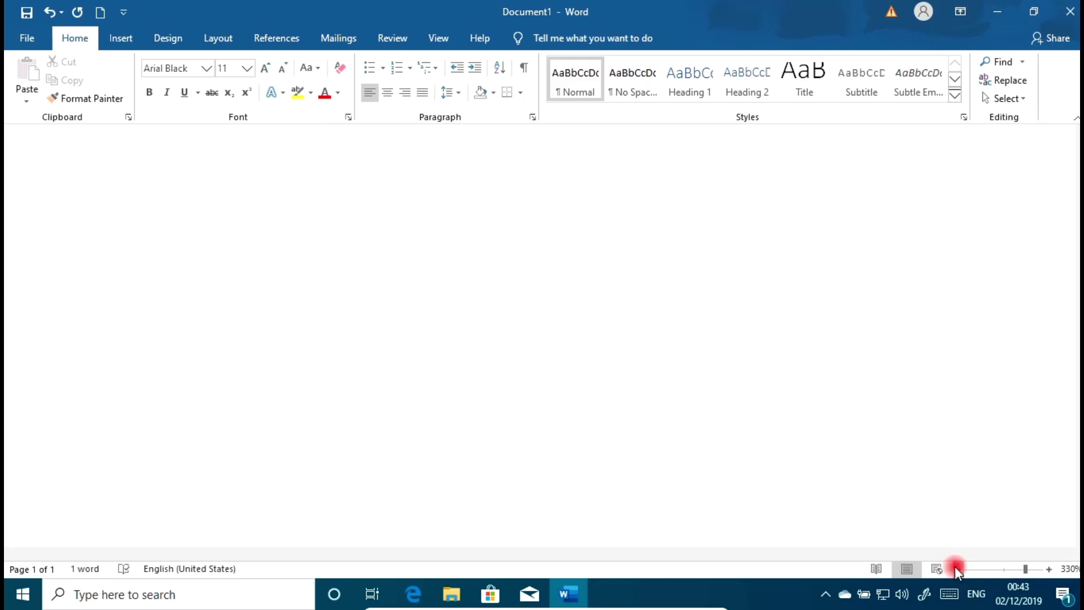
pyautogui.click(955, 568)
pyautogui.moveTo(1024, 569); pyautogui.dragTo(1006, 569)
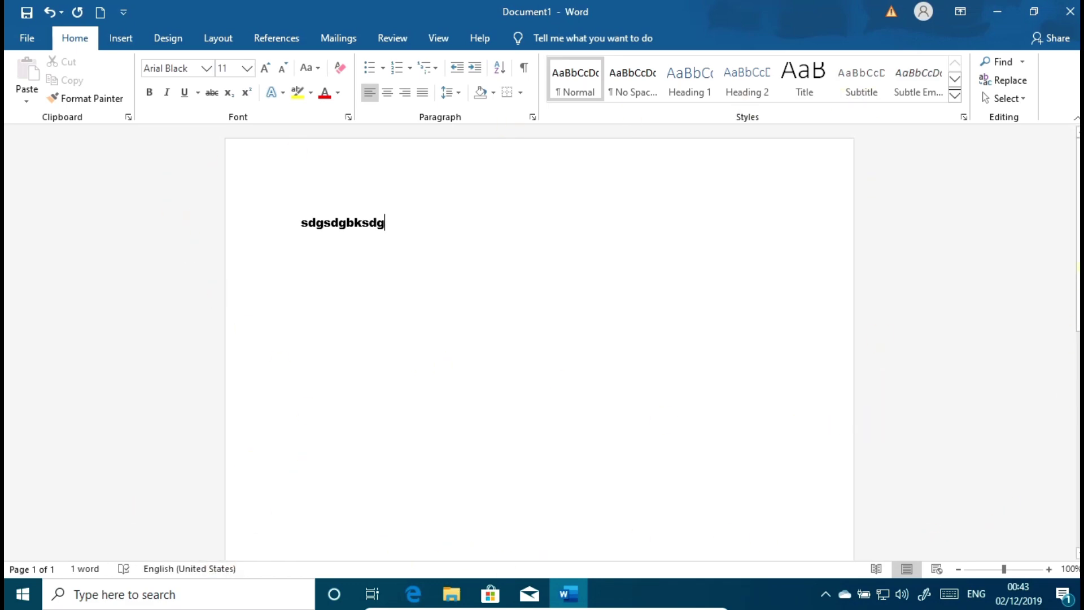
pyautogui.scroll(-5, 539, 339)
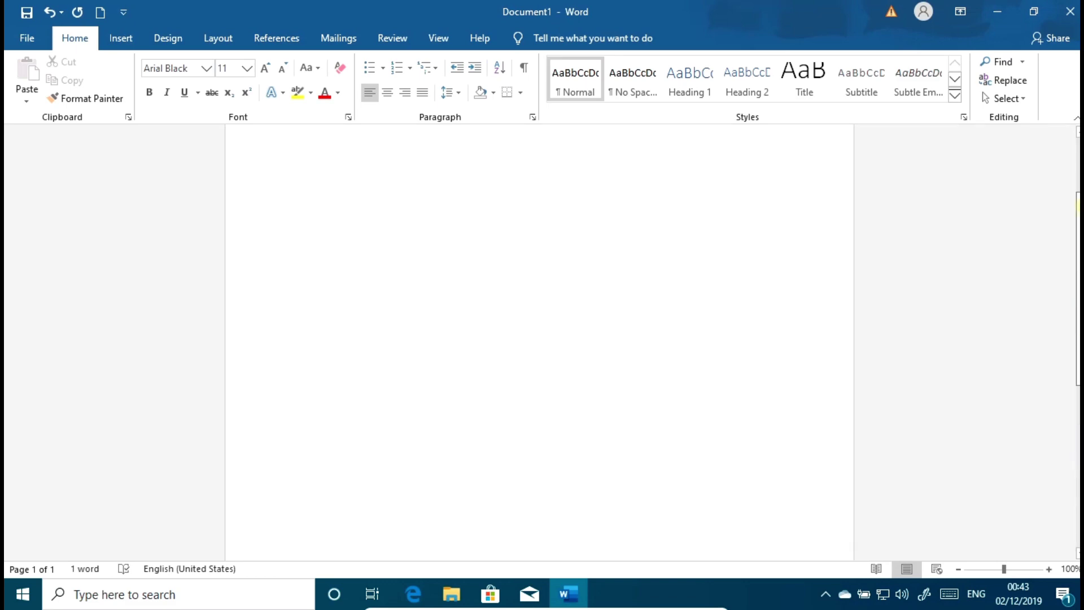
pyautogui.scroll(3, 539, 339)
pyautogui.scroll(-3, 539, 338)
pyautogui.scroll(3, 539, 338)
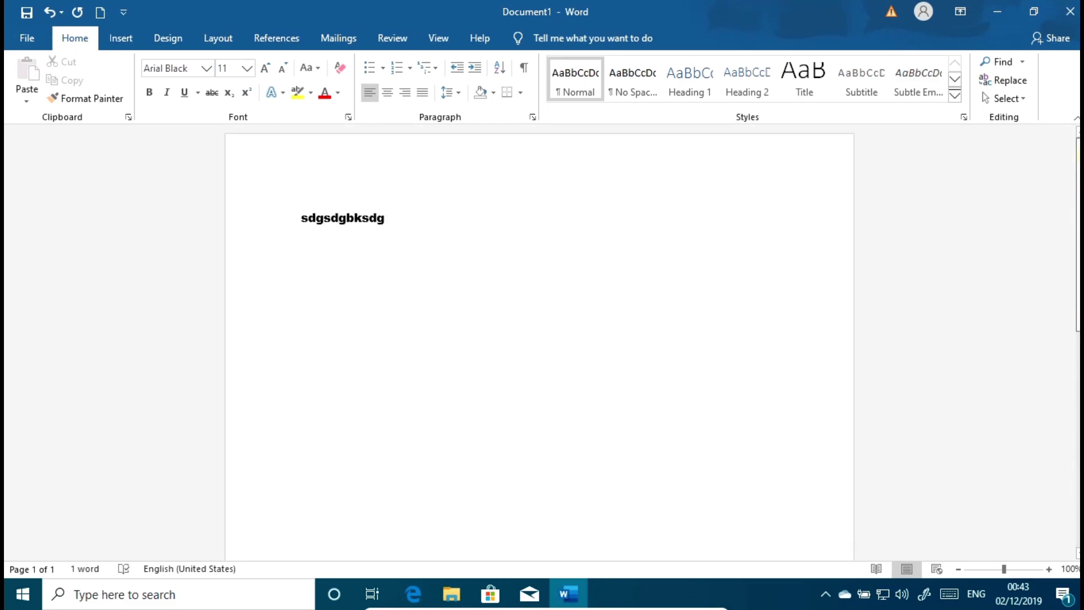